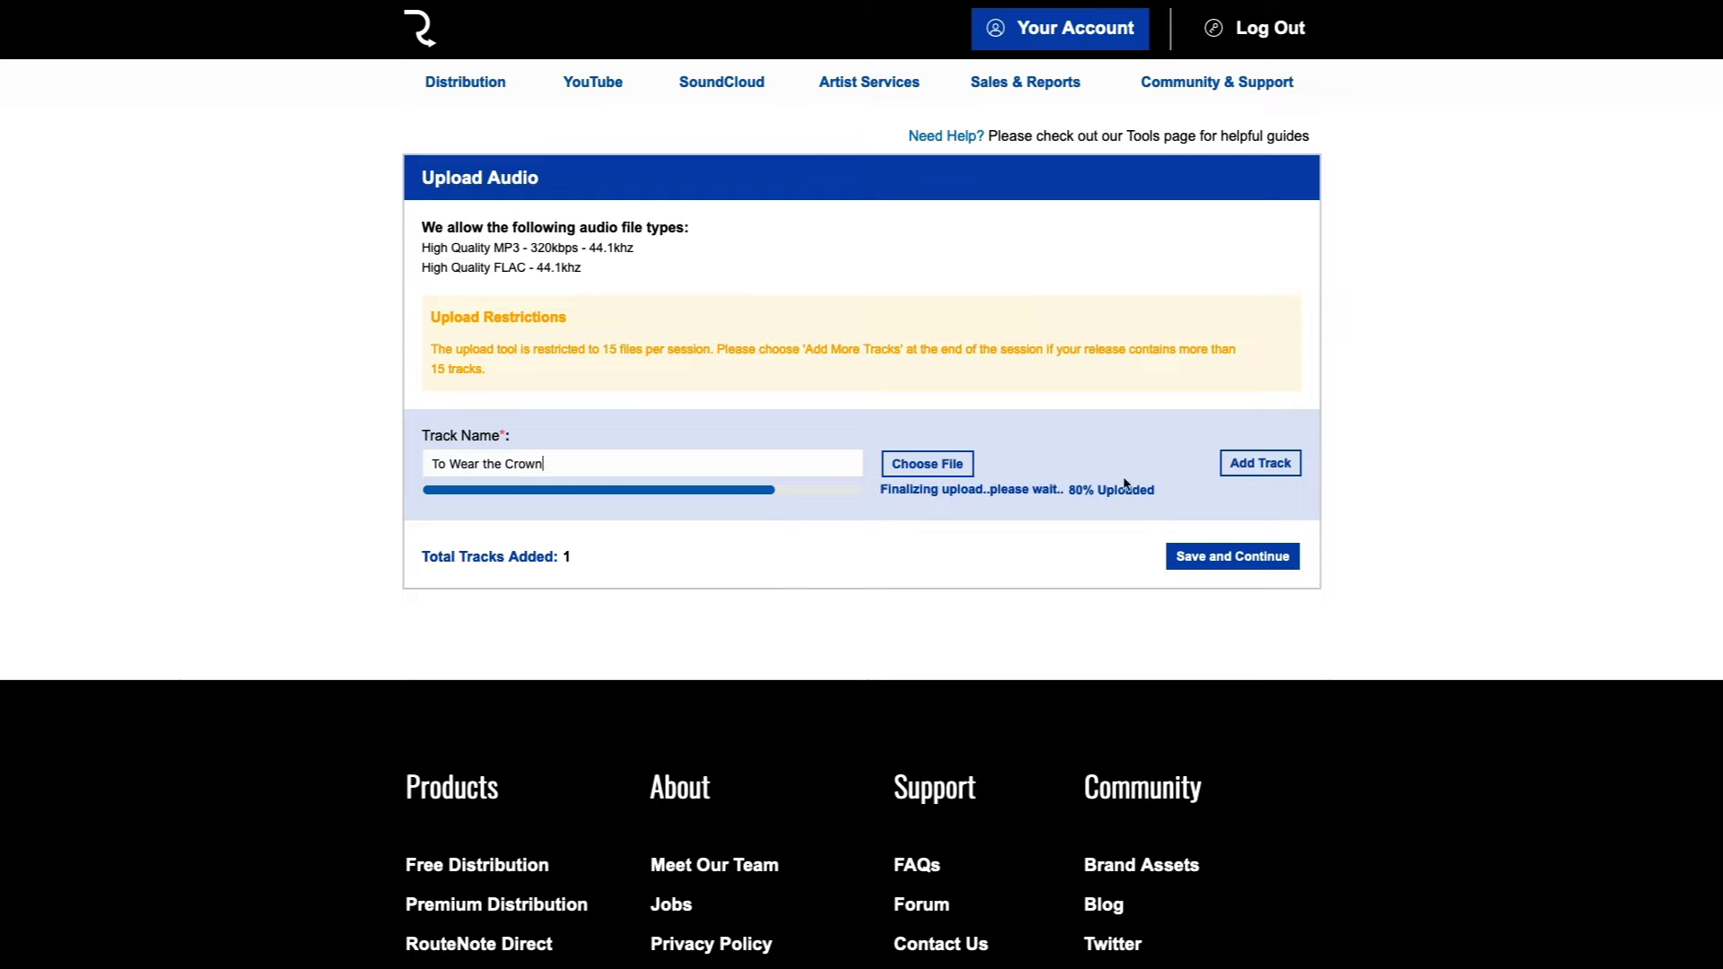
Save the uploaded audio track and continue to its metadata
click(1249, 569)
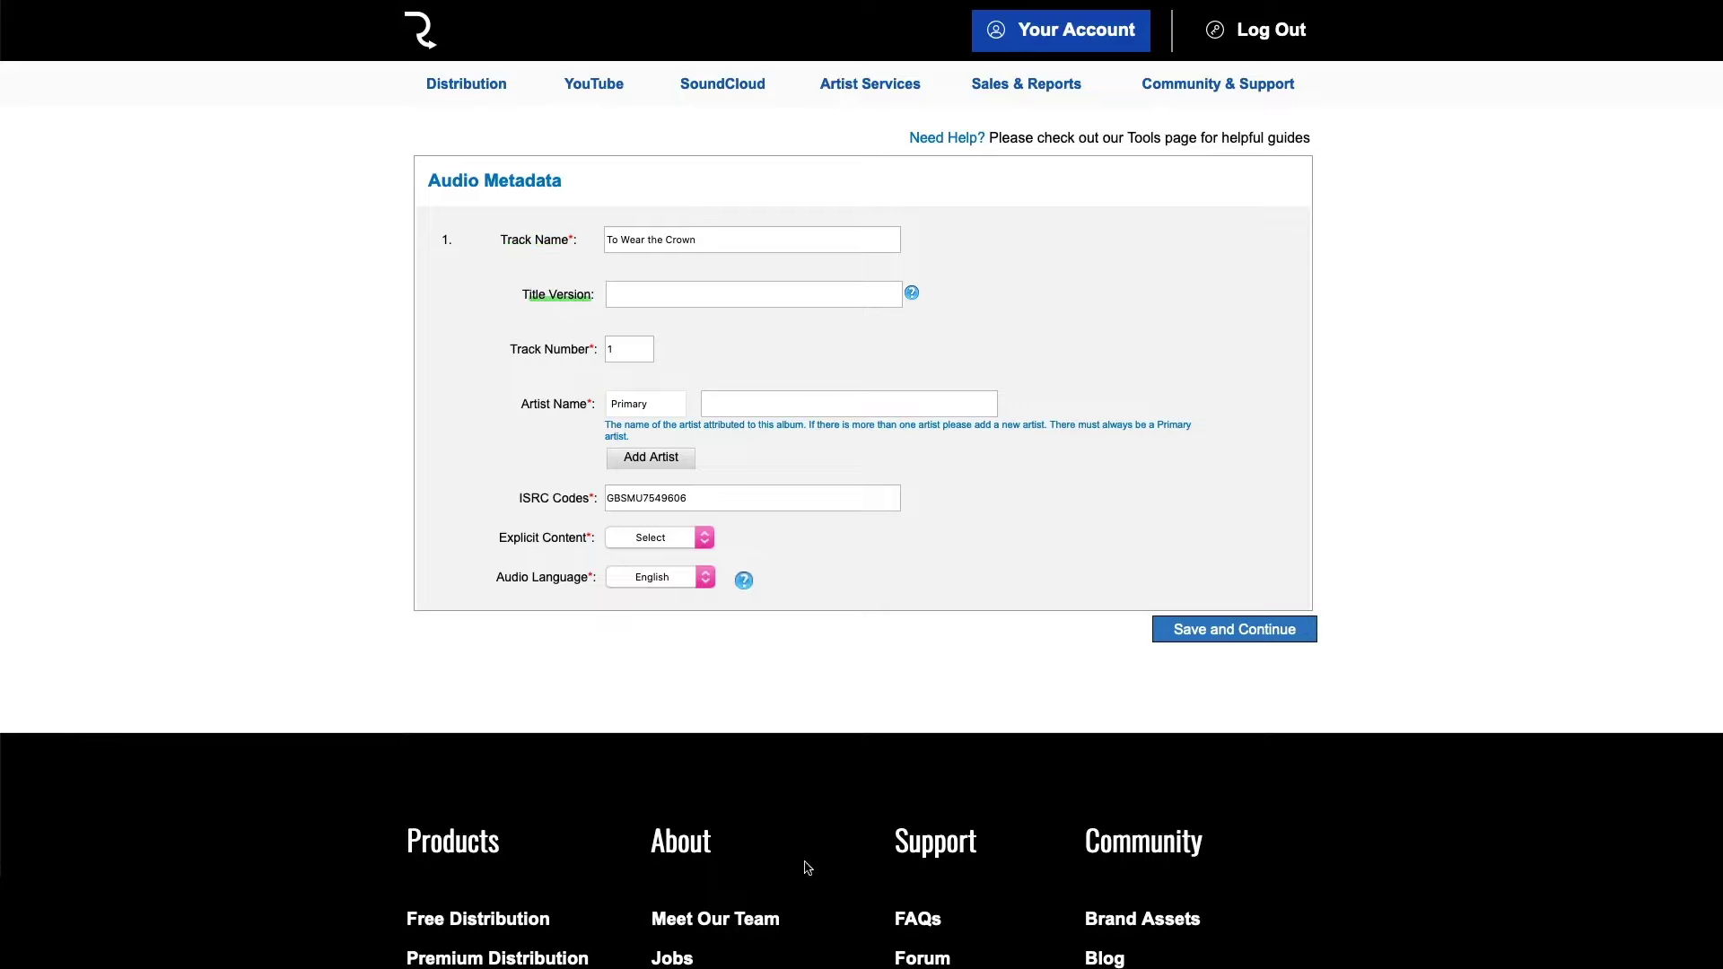
click(743, 289)
text(Original Mix)
key(BackSpace)
key(BackSpace)
key(BackSpace)
key(BackSpace)
key(BackSpace)
key(BackSpace)
key(BackSpace)
key(BackSpace)
key(BackSpace)
key(BackSpace)
Credit Megabear as primary artist and Daisy Chain as featuring artist, and append "(feat. Daisy Chain)" to the track name
text(Megabear)
click(674, 460)
click(673, 463)
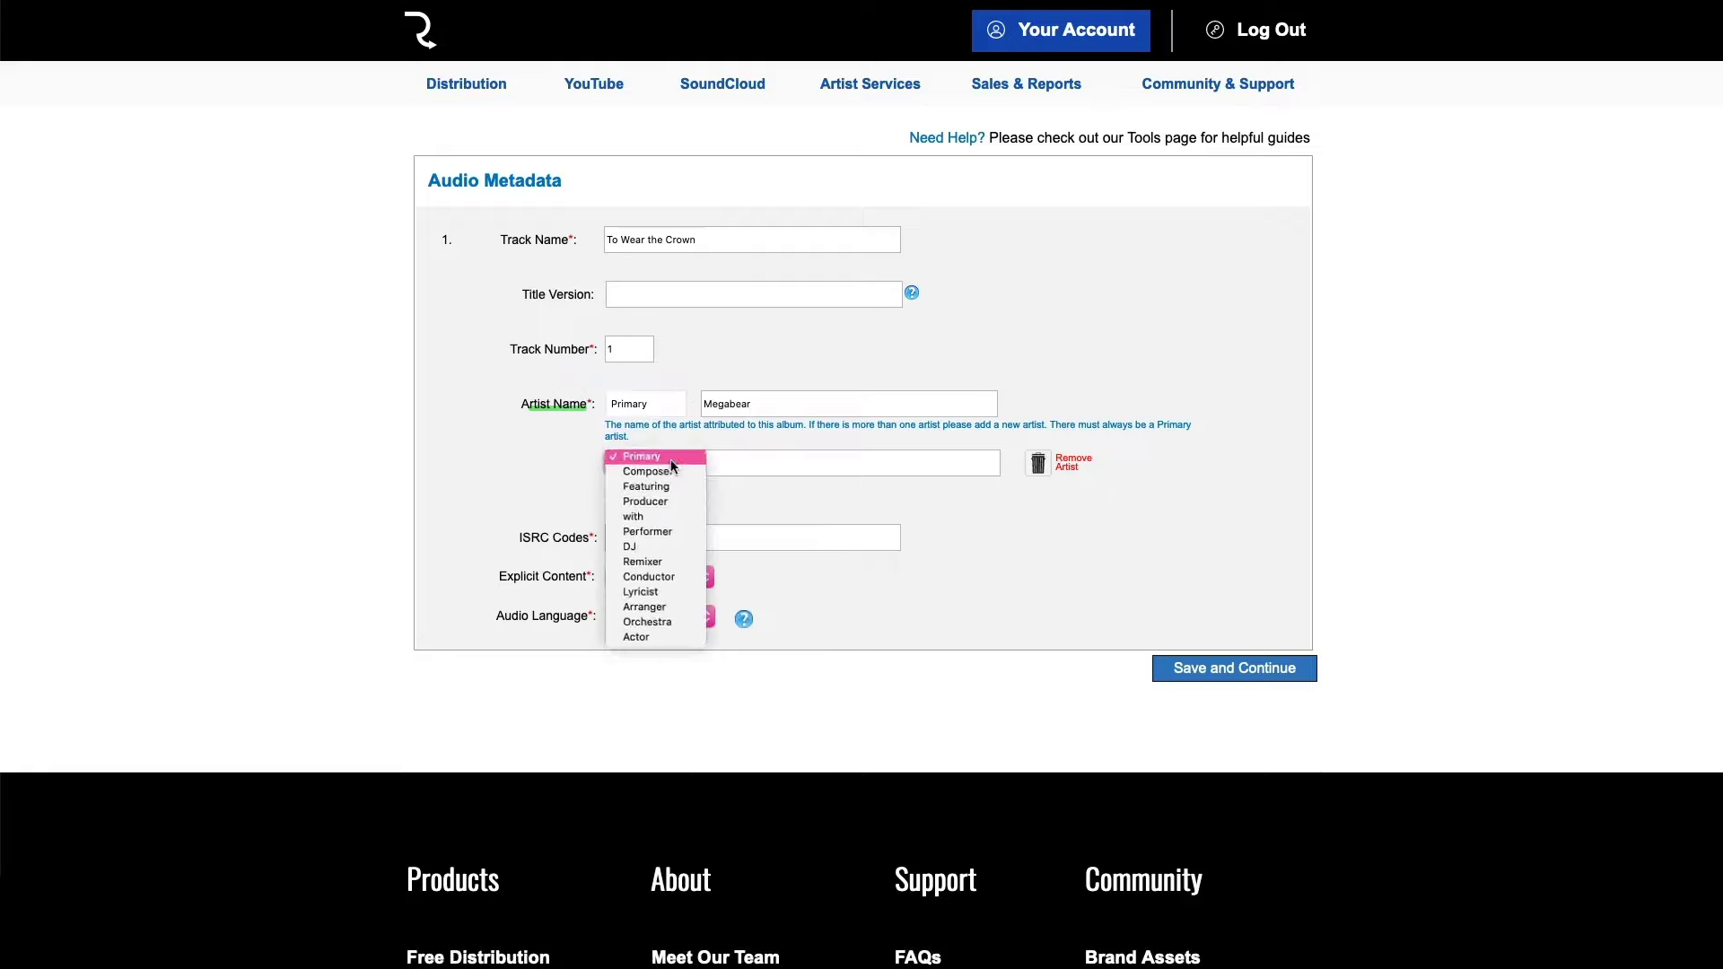
click(669, 490)
click(742, 467)
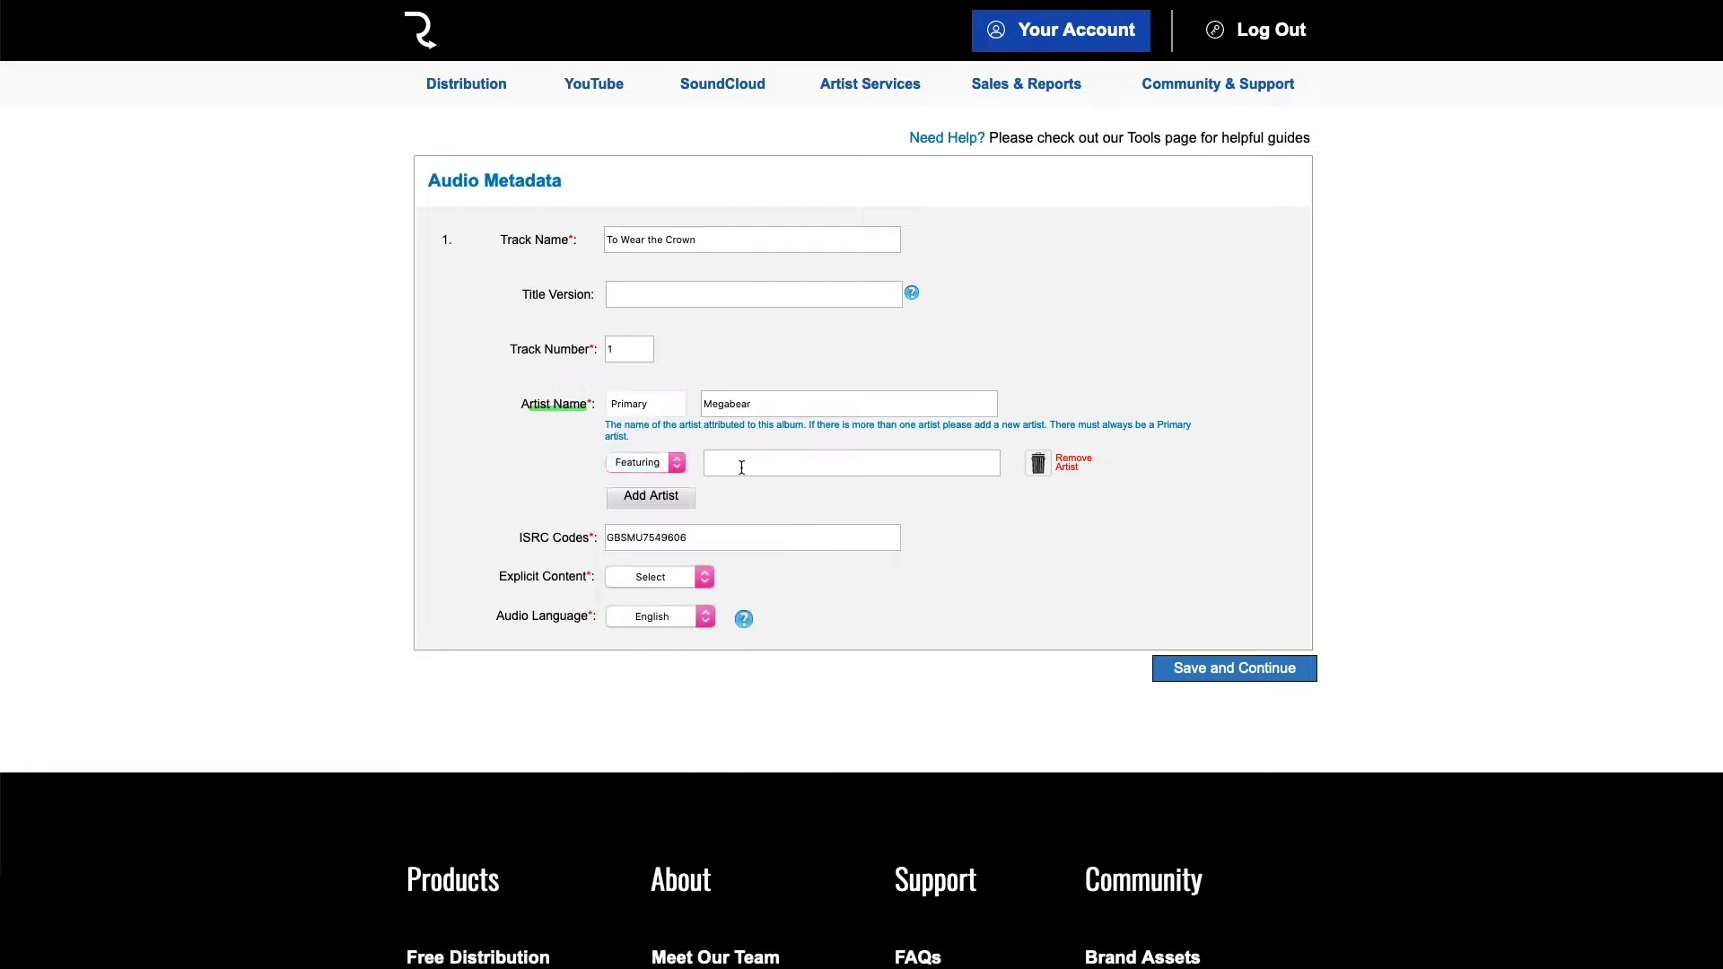
text(Daisy Chain)
click(768, 240)
text((feat. Daisy Chain)
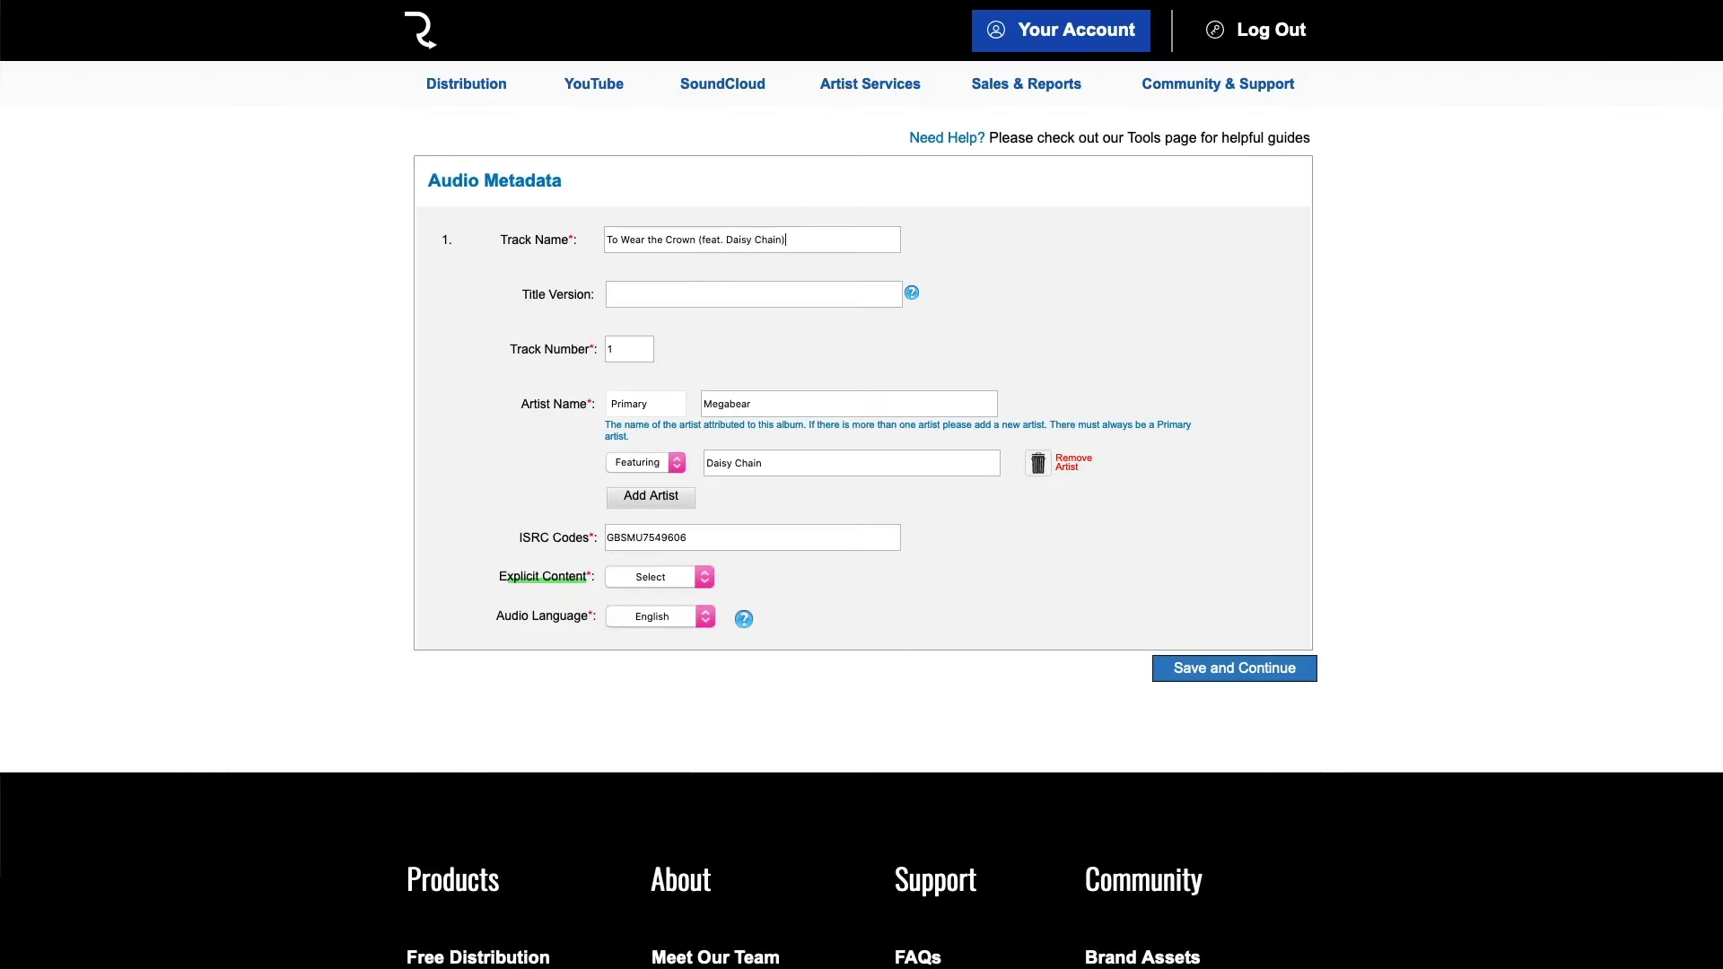
Mark the track as Not Explicit with English audio language, save the metadata and finish the audio upload
click(645, 583)
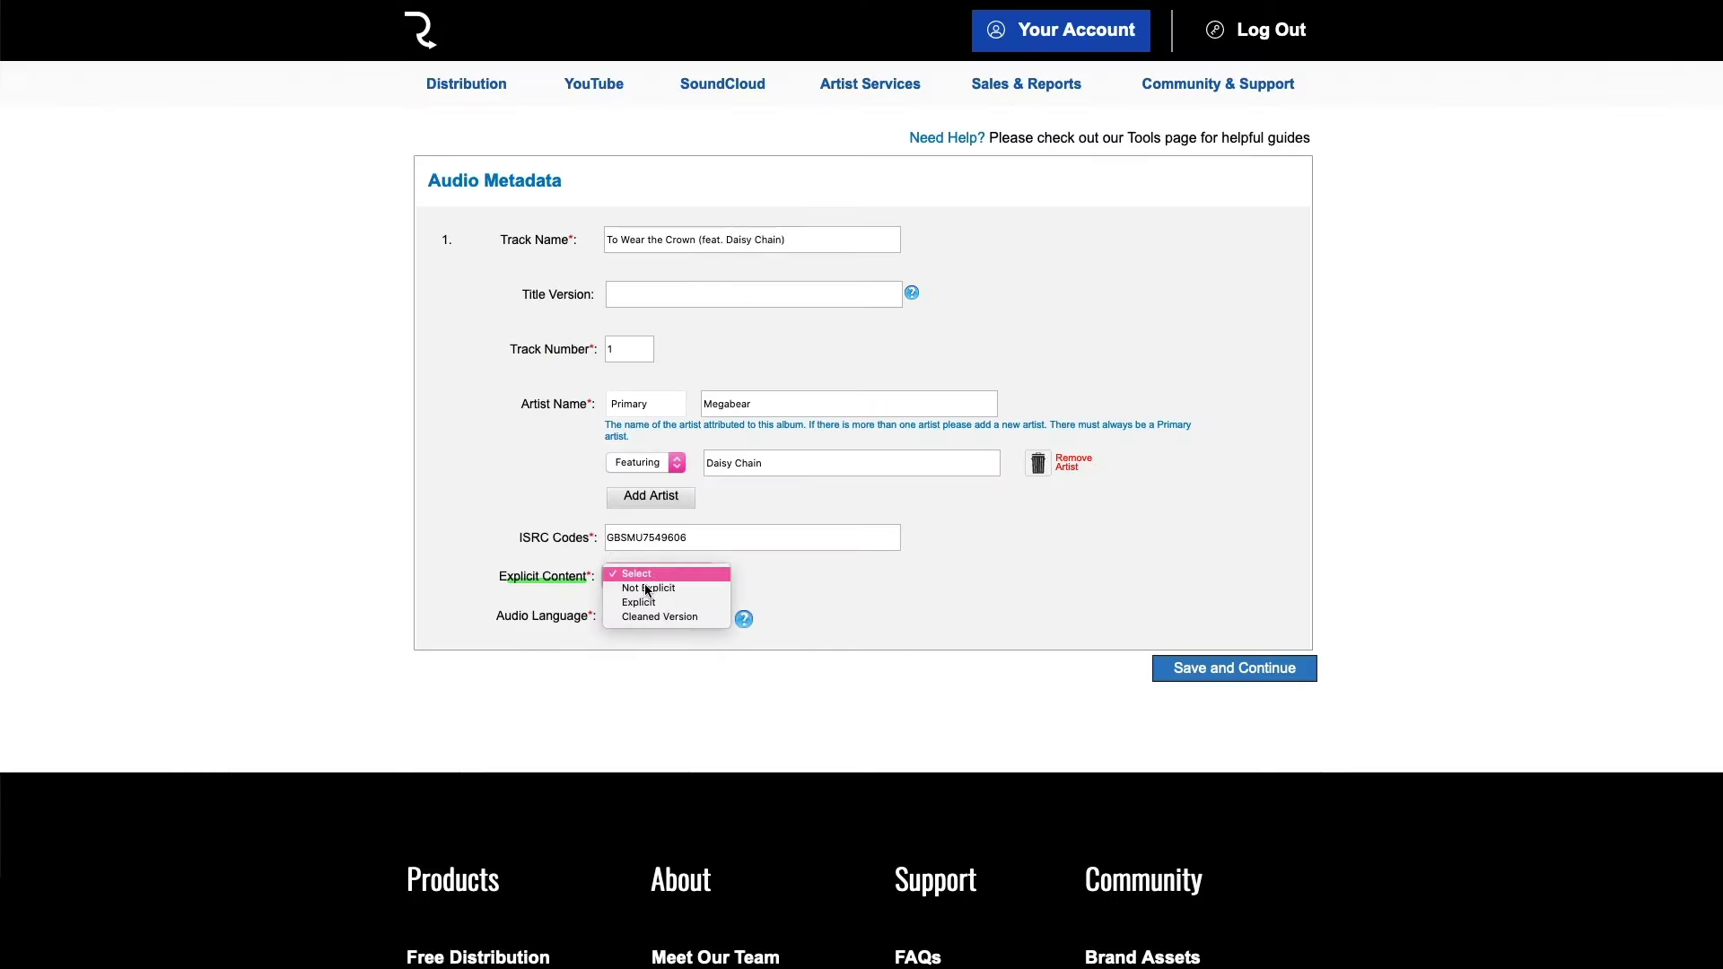
click(646, 589)
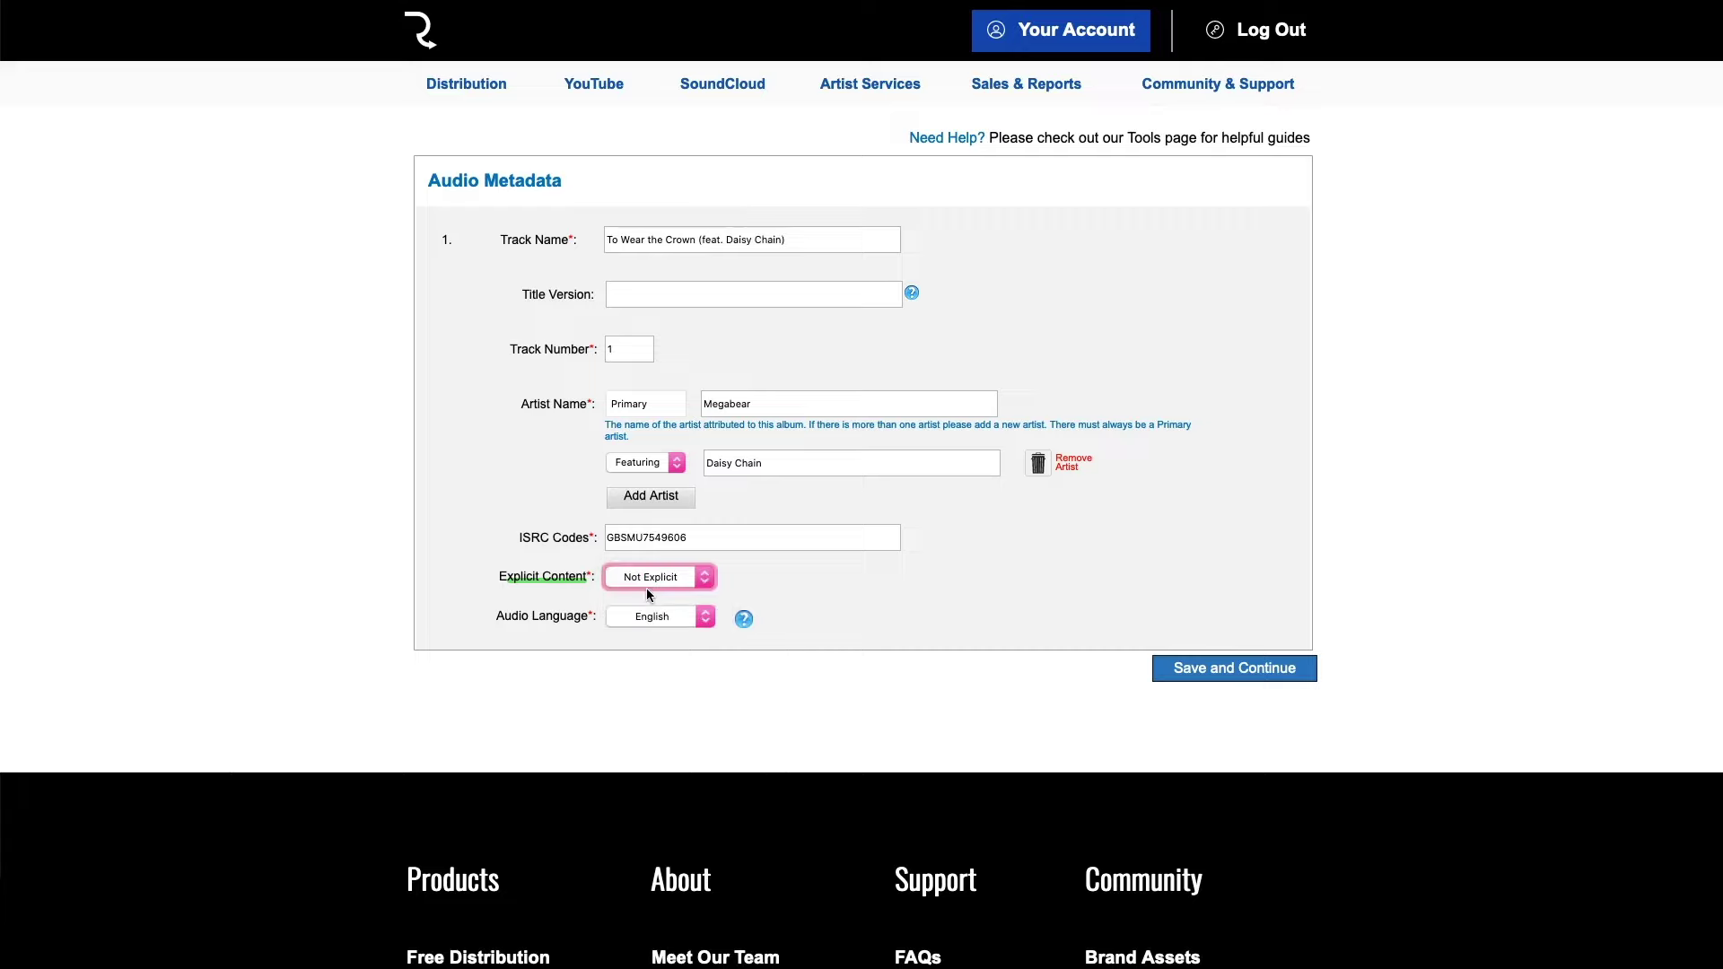
click(662, 616)
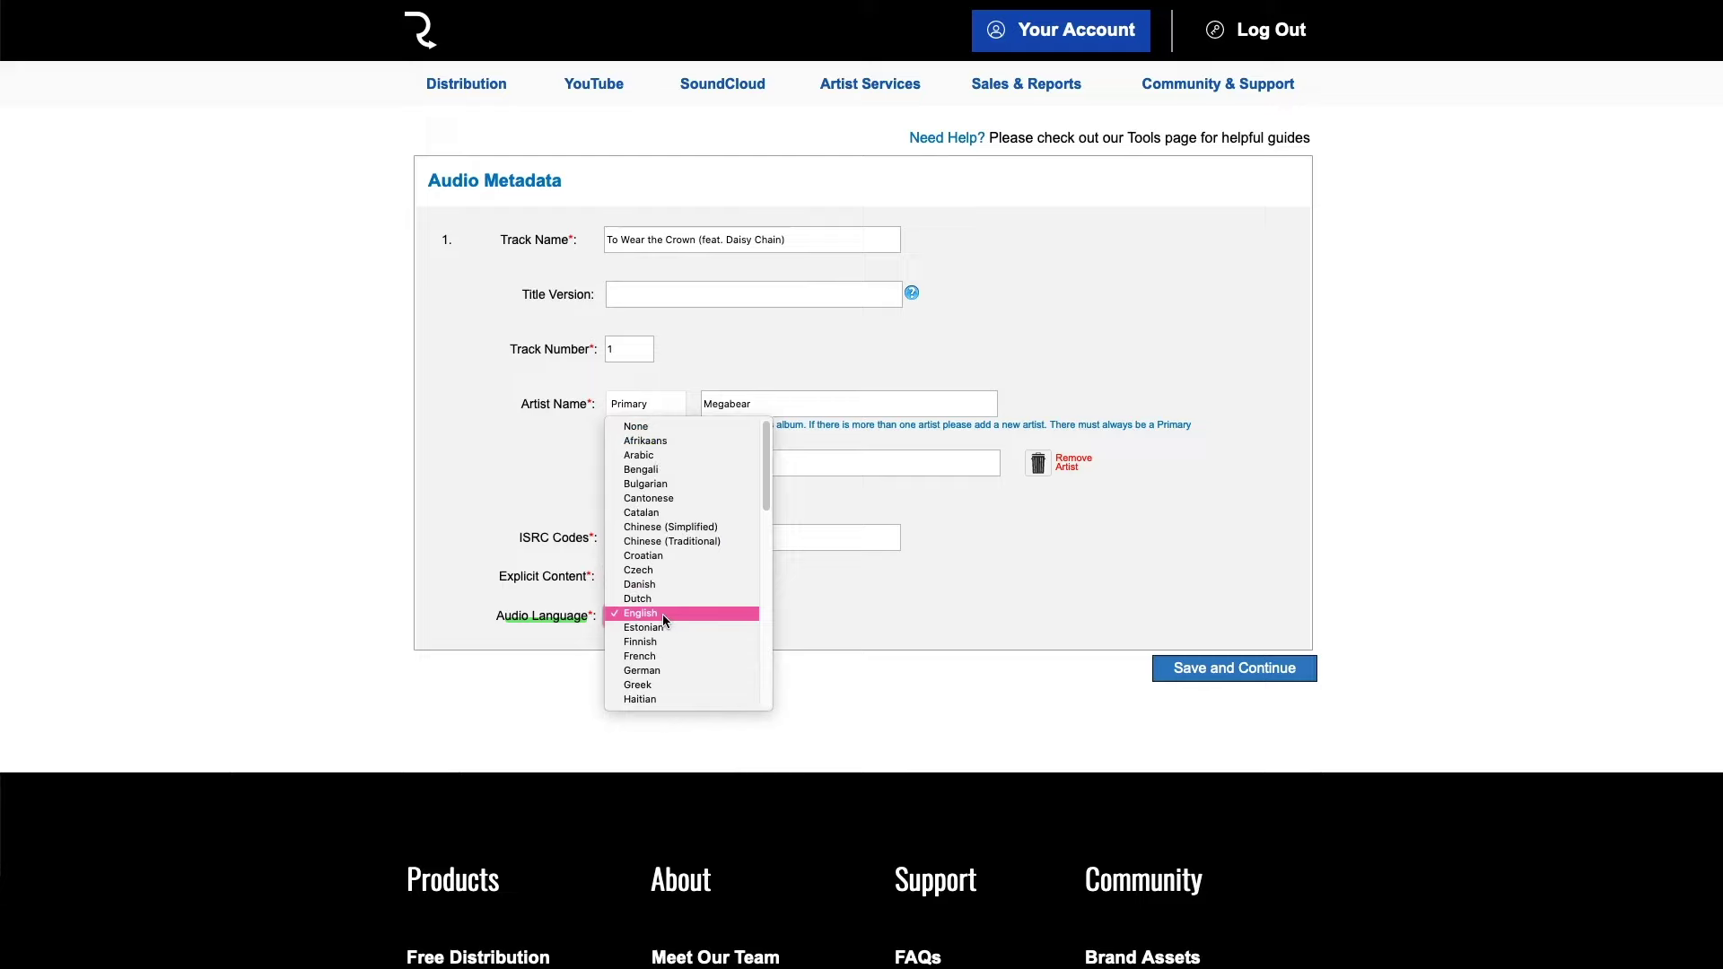
click(663, 615)
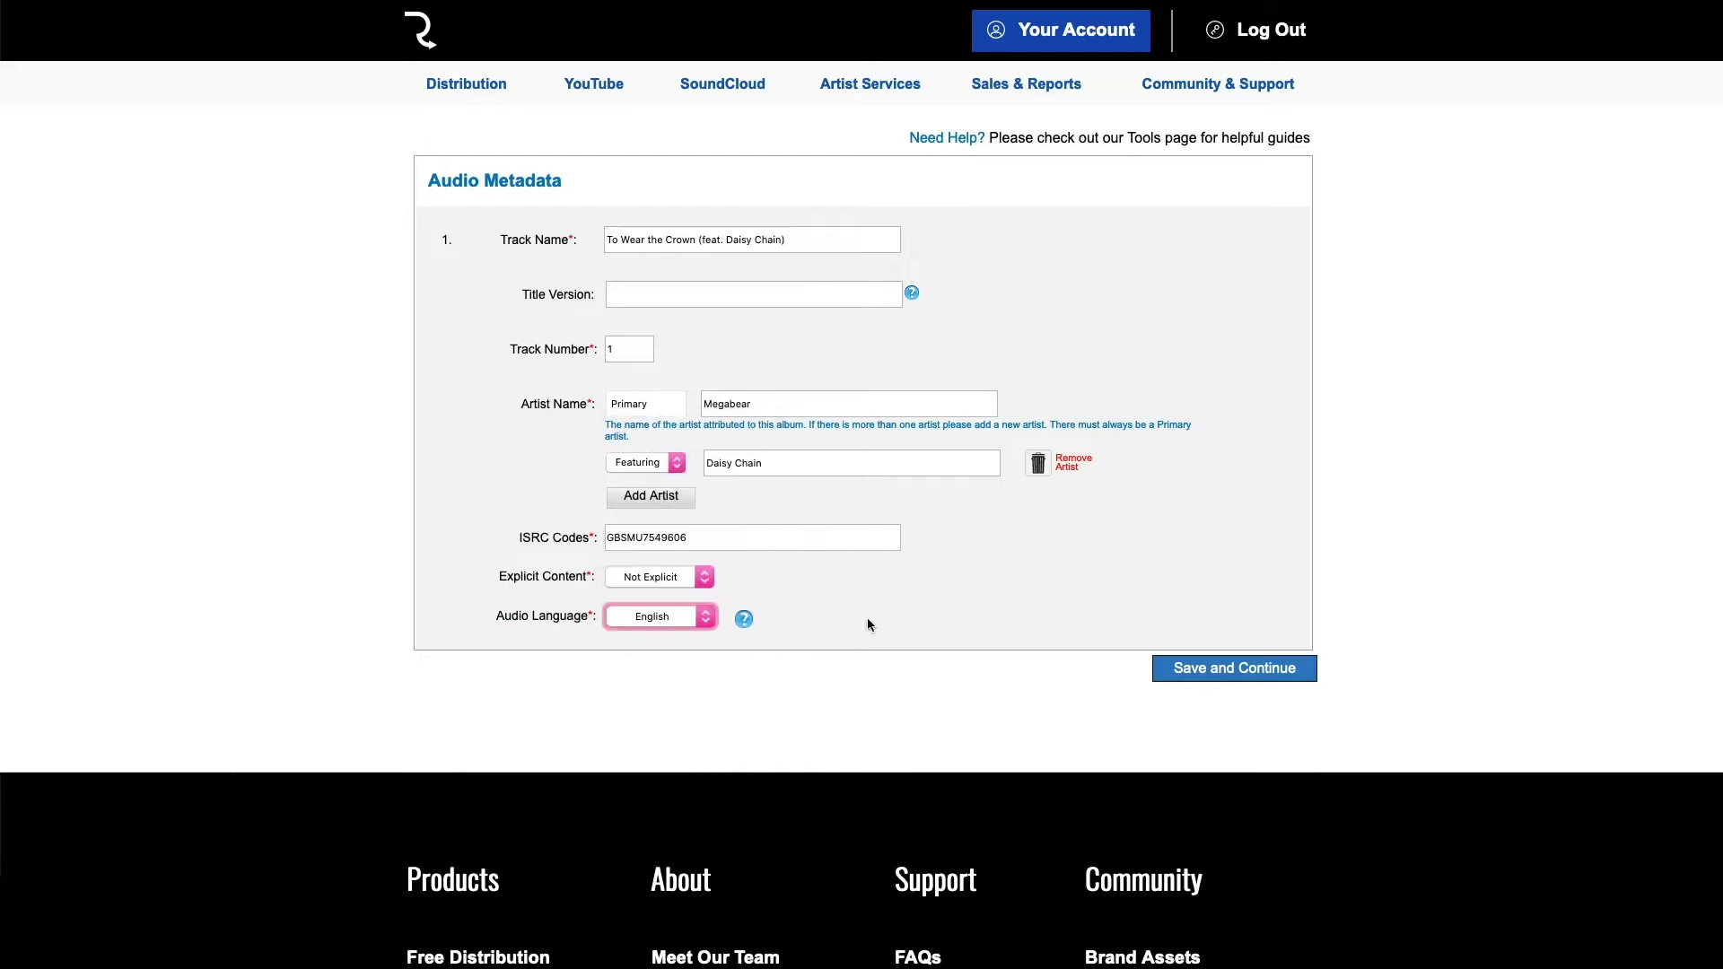
click(1232, 668)
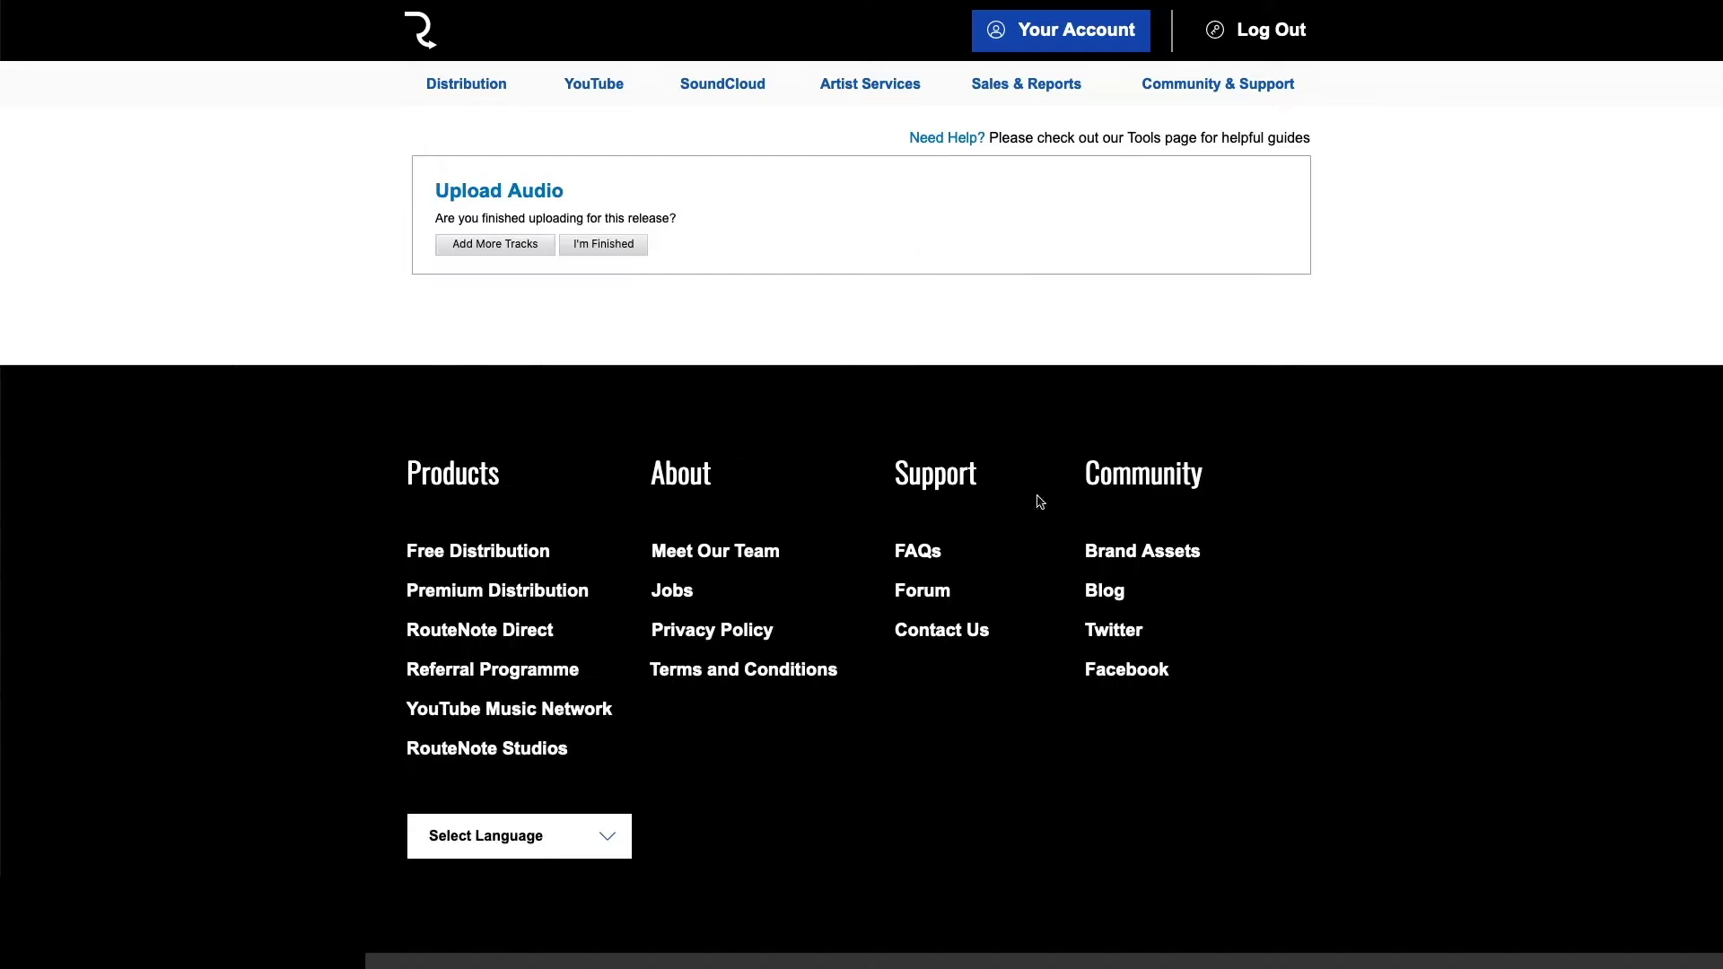
click(599, 246)
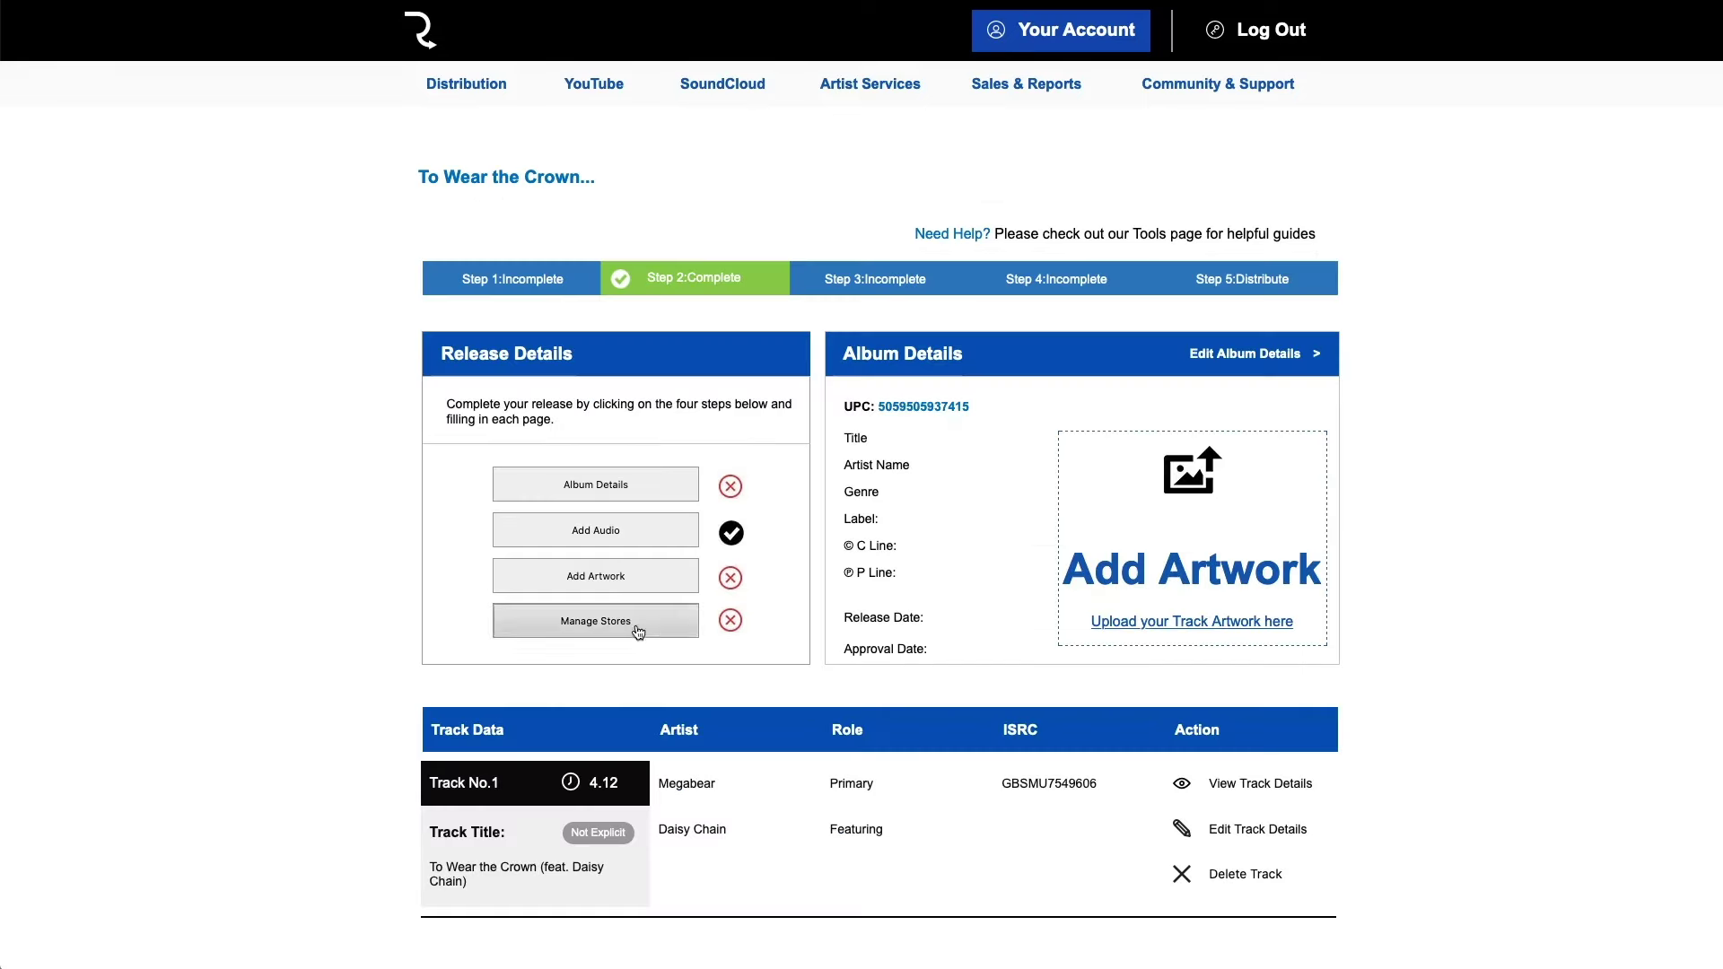
Upload To Wear the Crown.jpg as the release's album artwork and save it
click(622, 583)
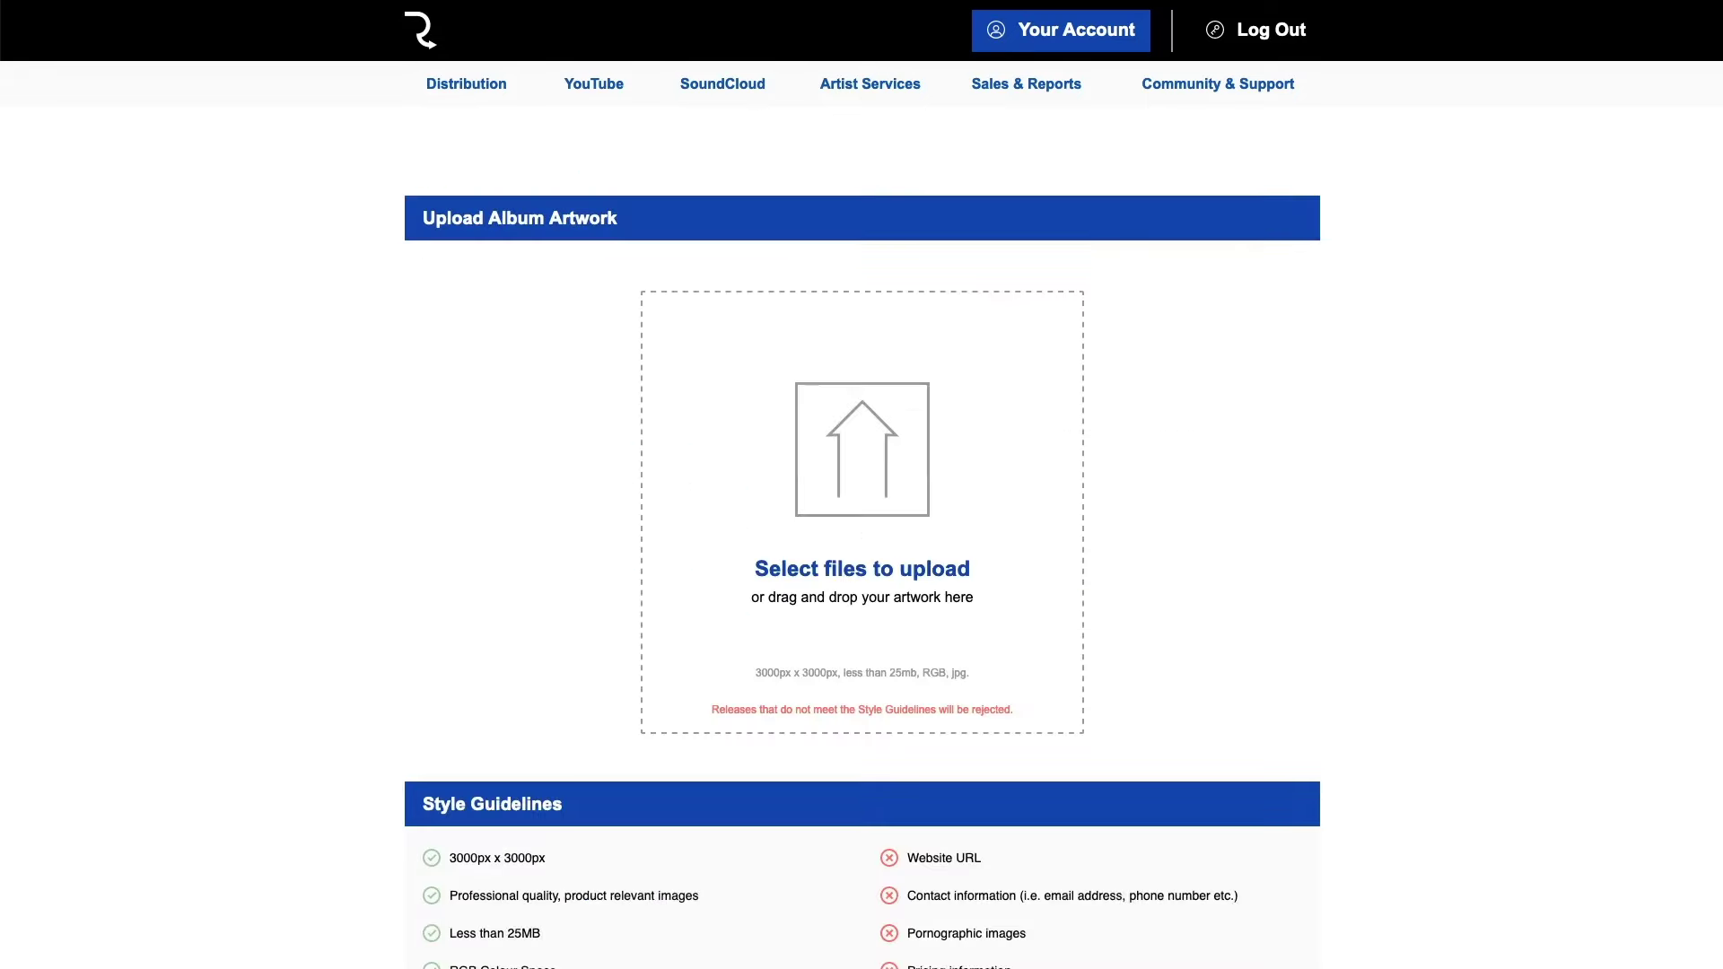
scroll(1388, 448, down, 7)
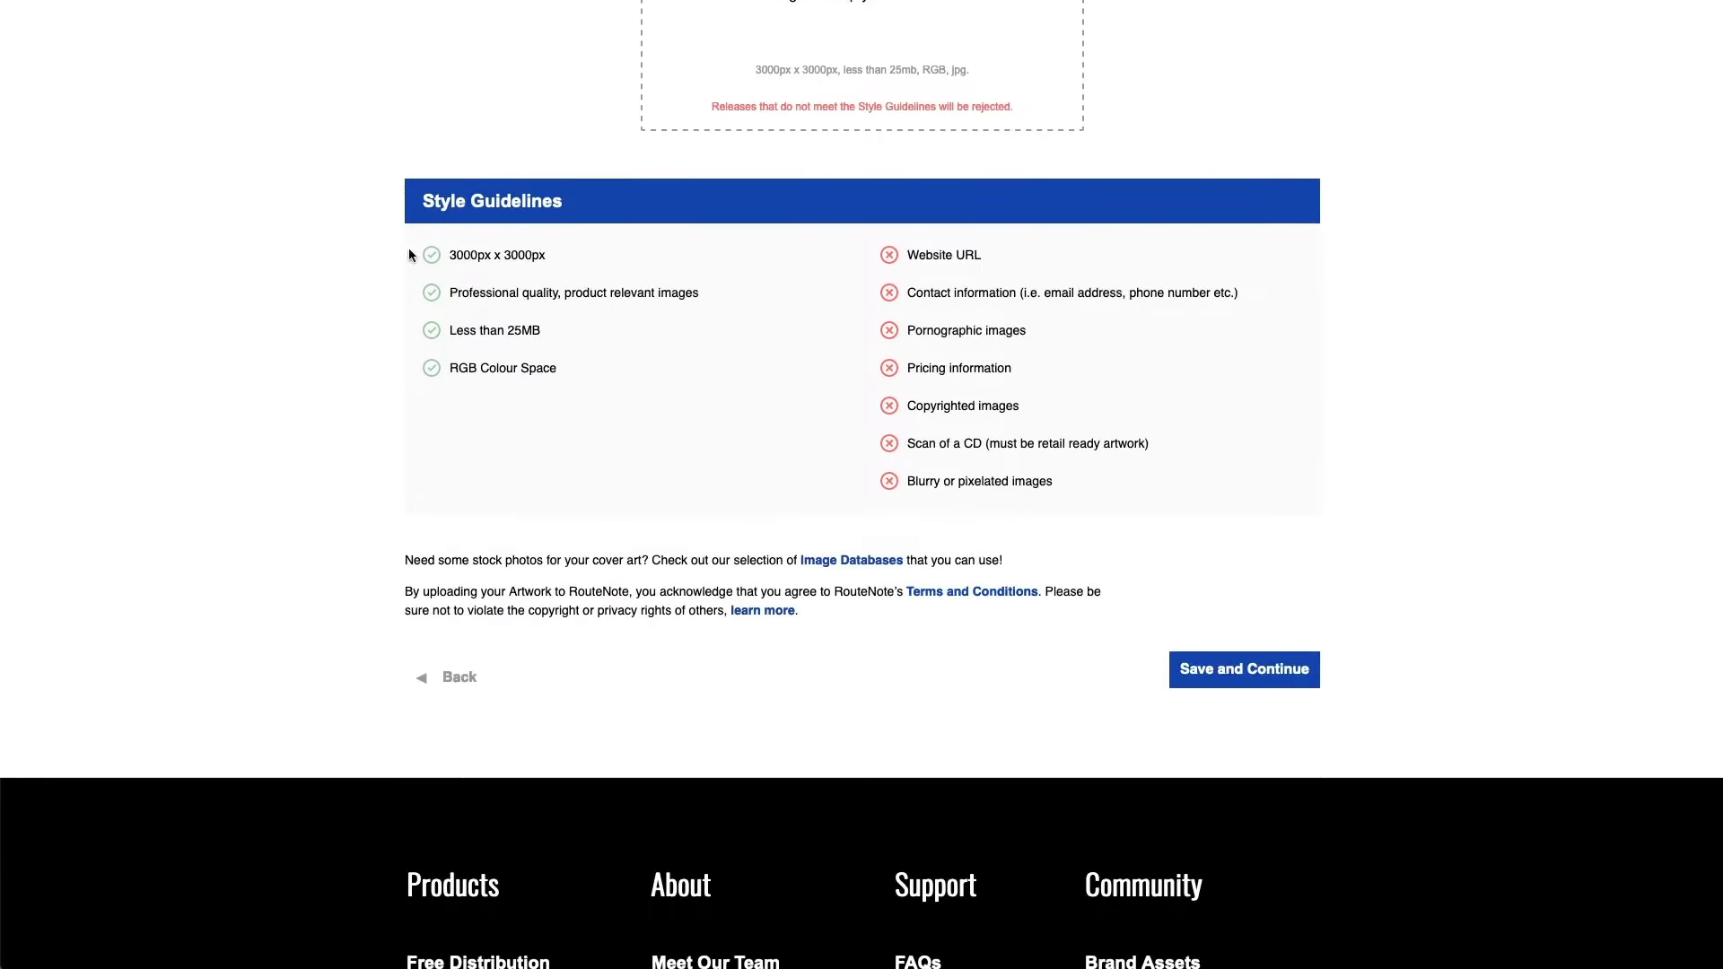
scroll(1166, 524, up, 7)
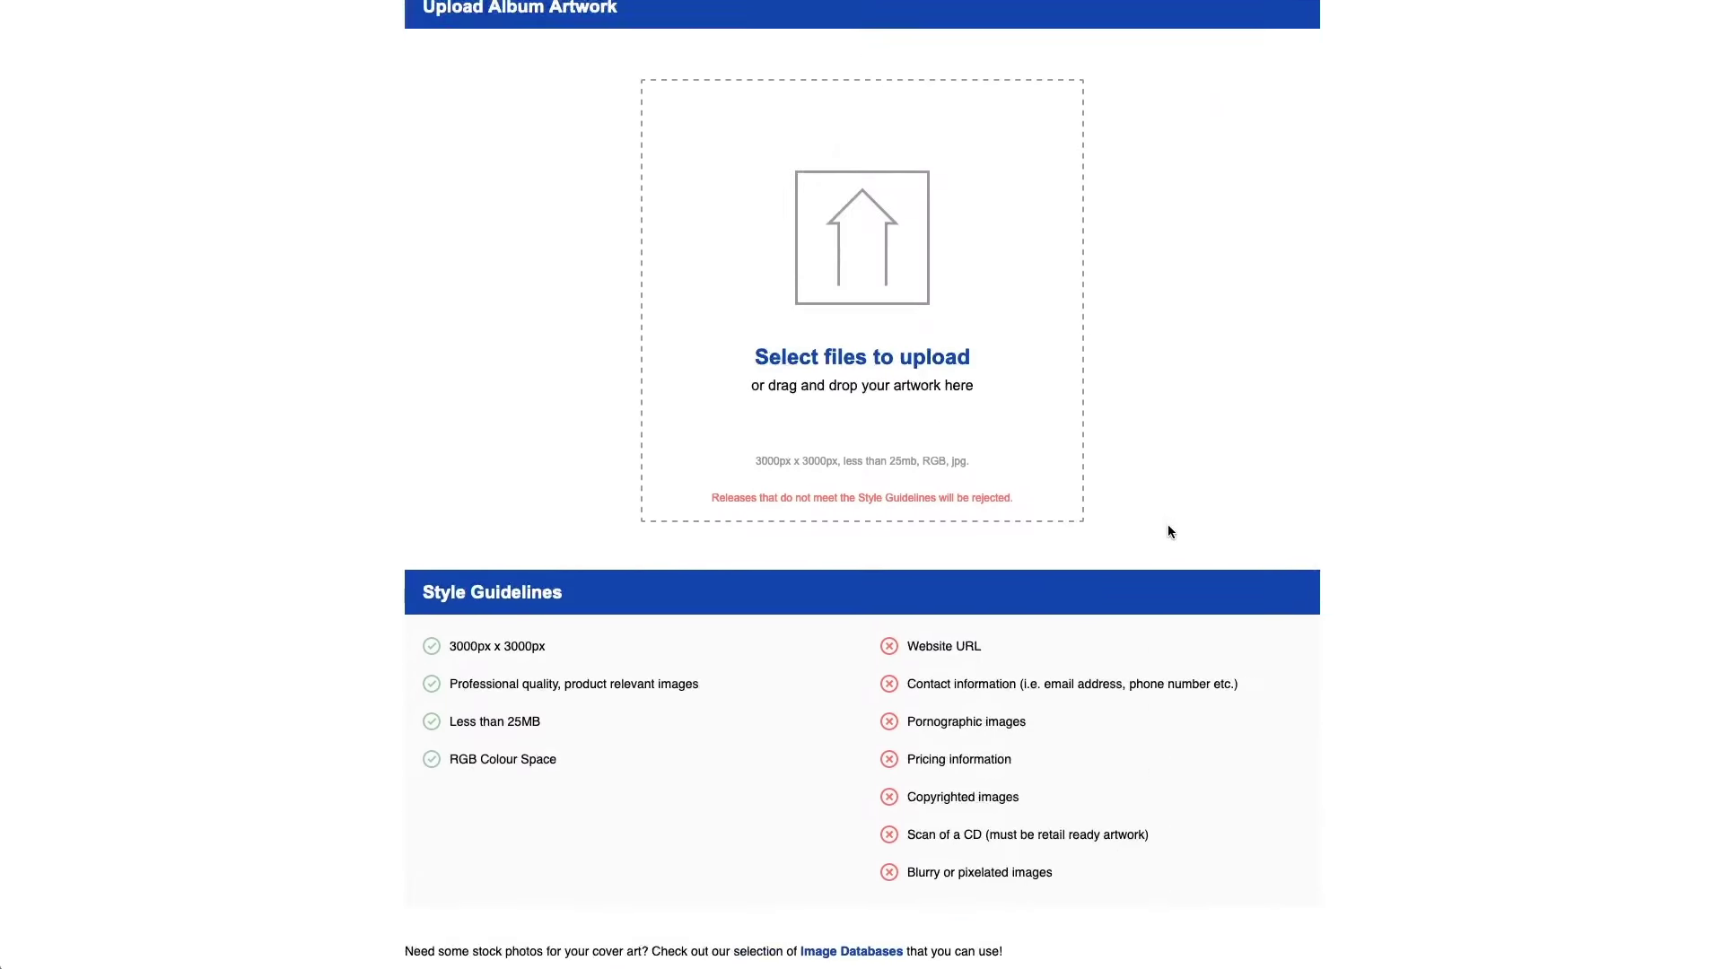
click(875, 563)
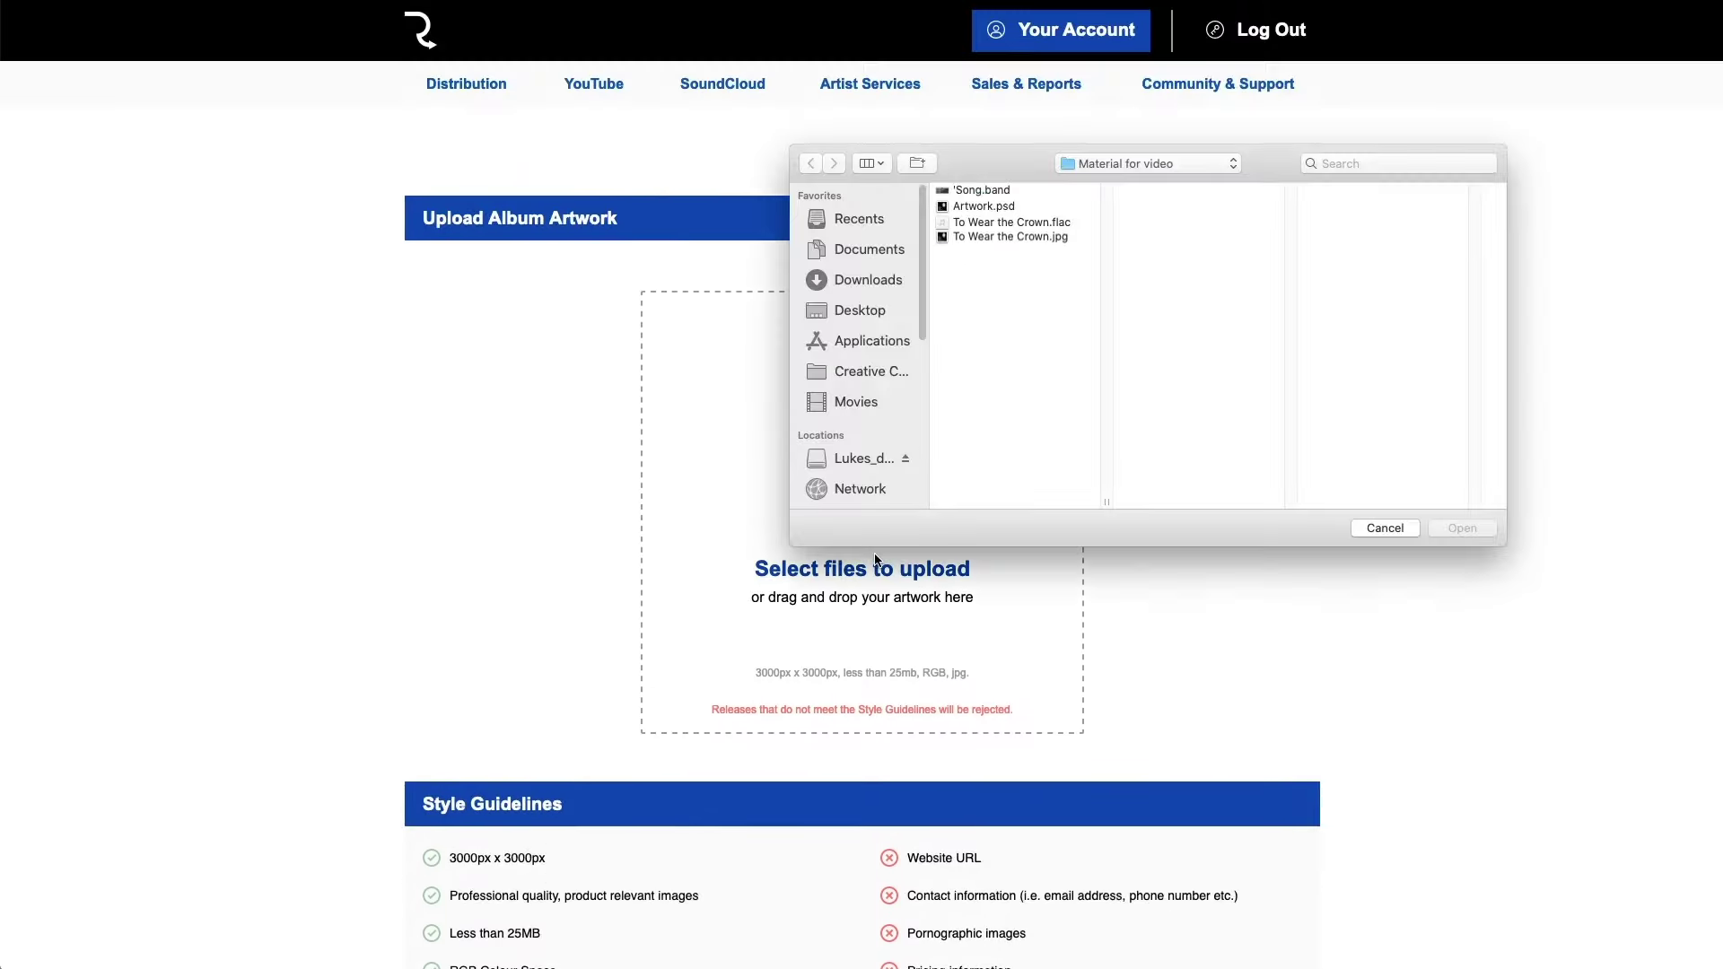
click(995, 239)
click(1450, 526)
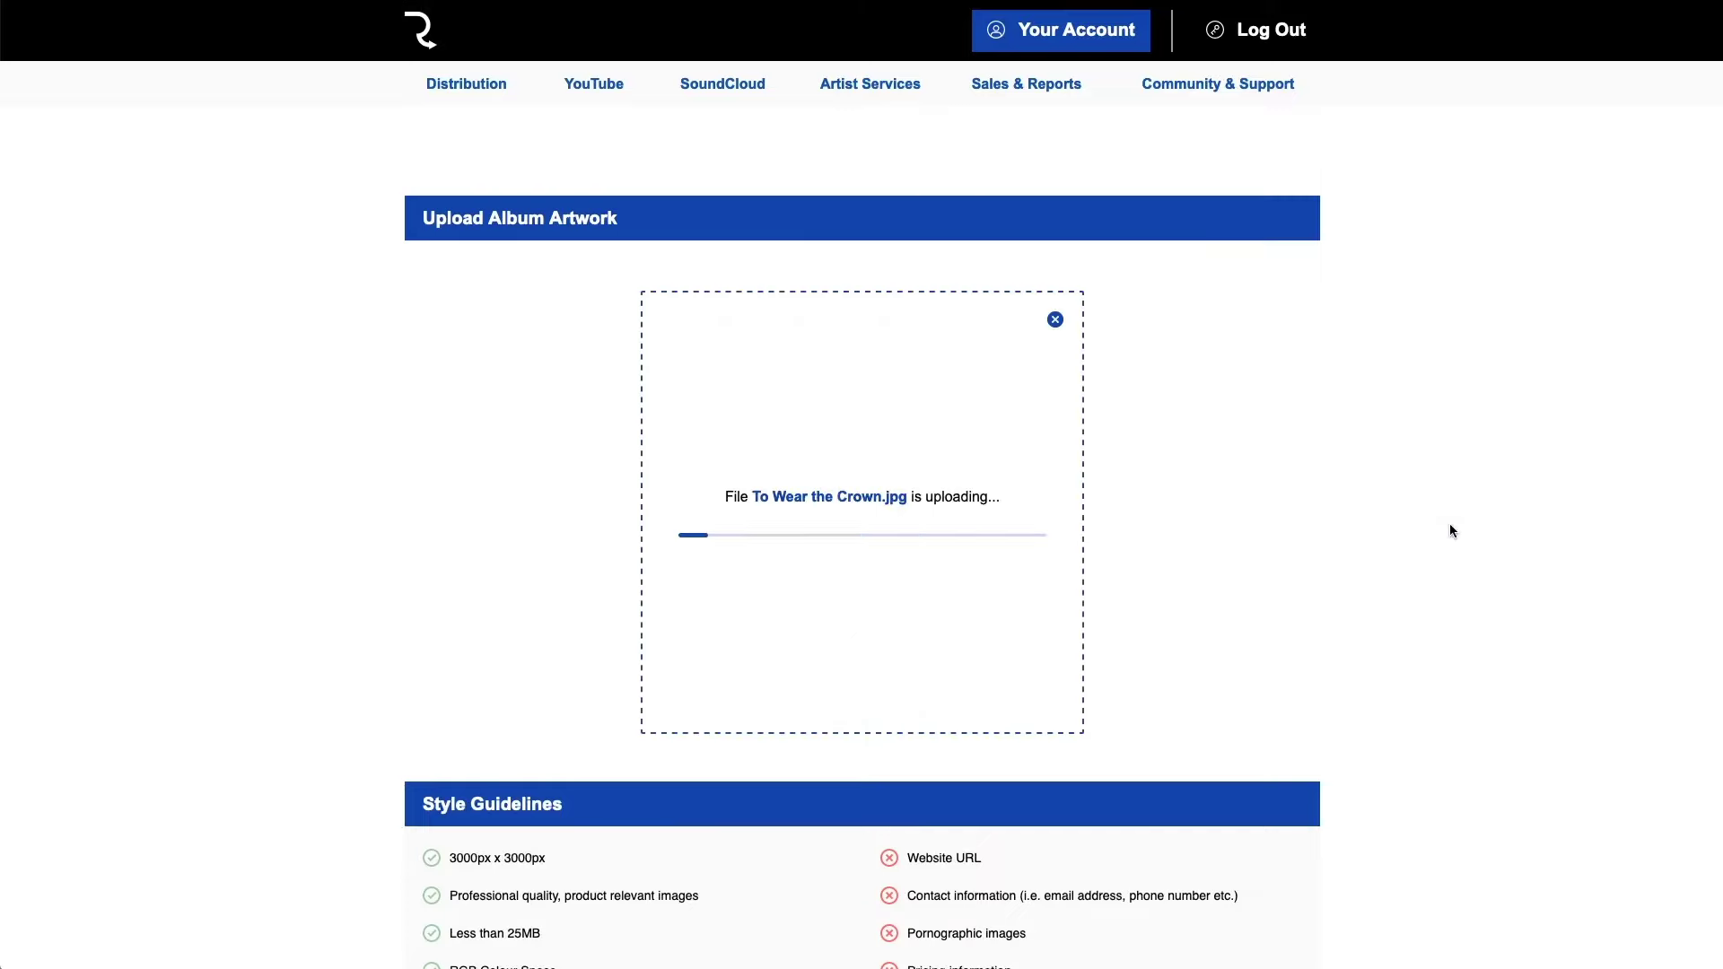
scroll(1450, 525, down, 5)
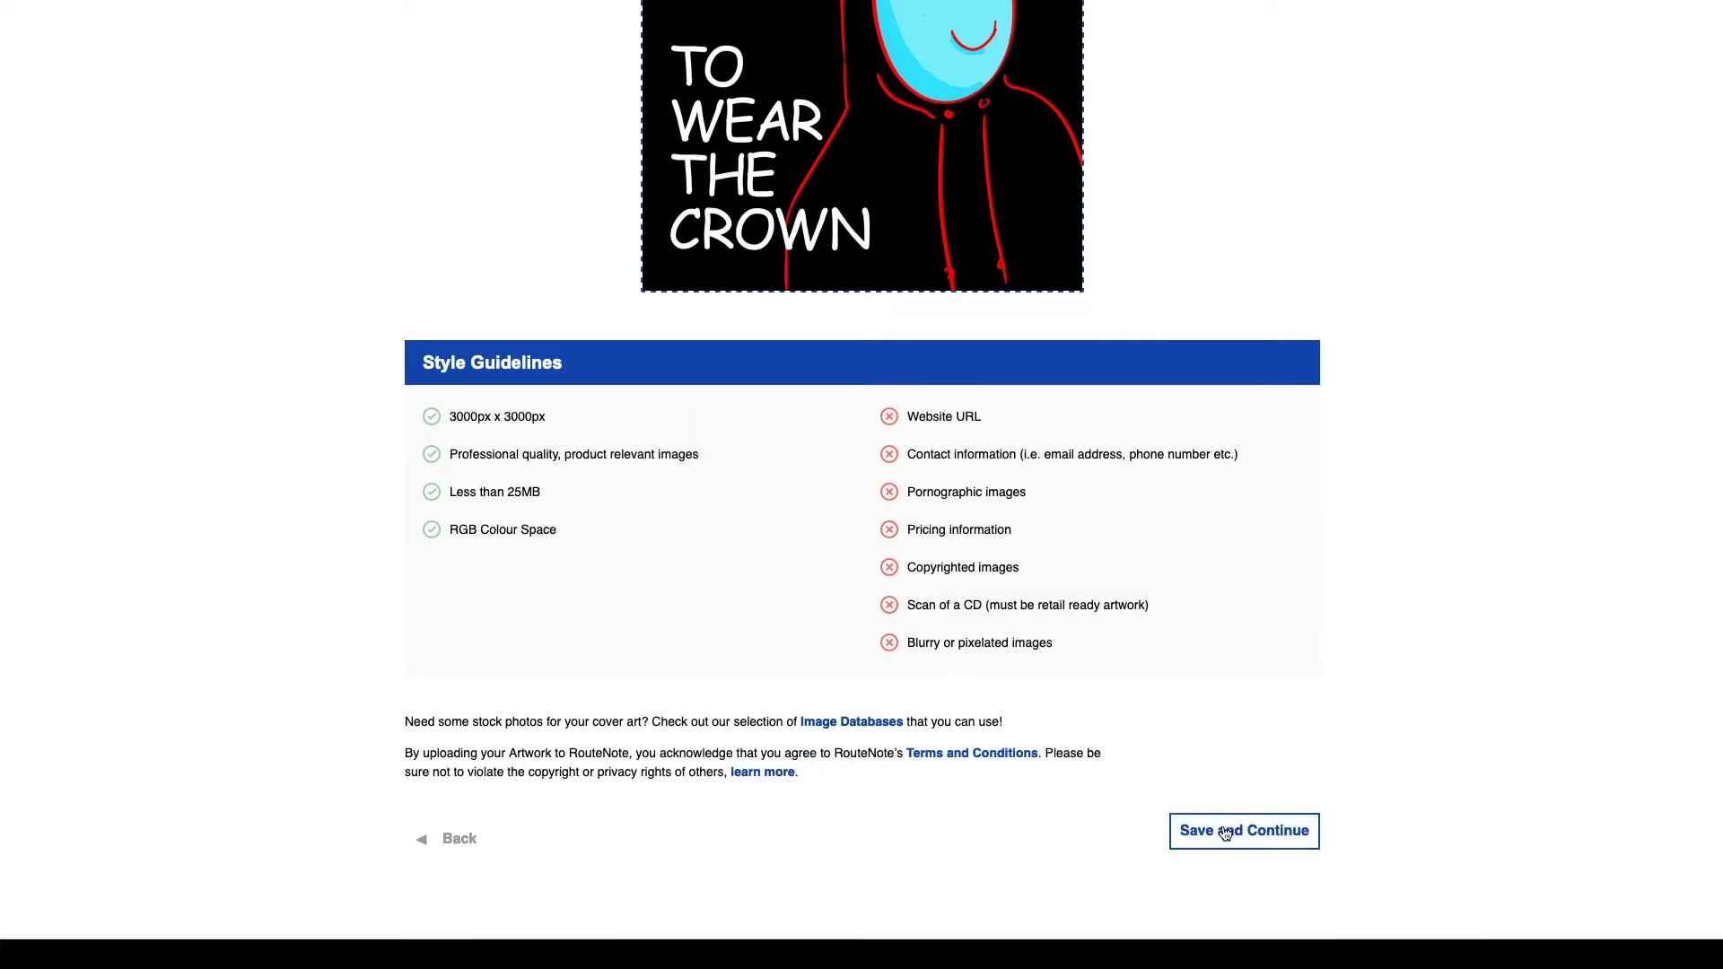
click(1196, 823)
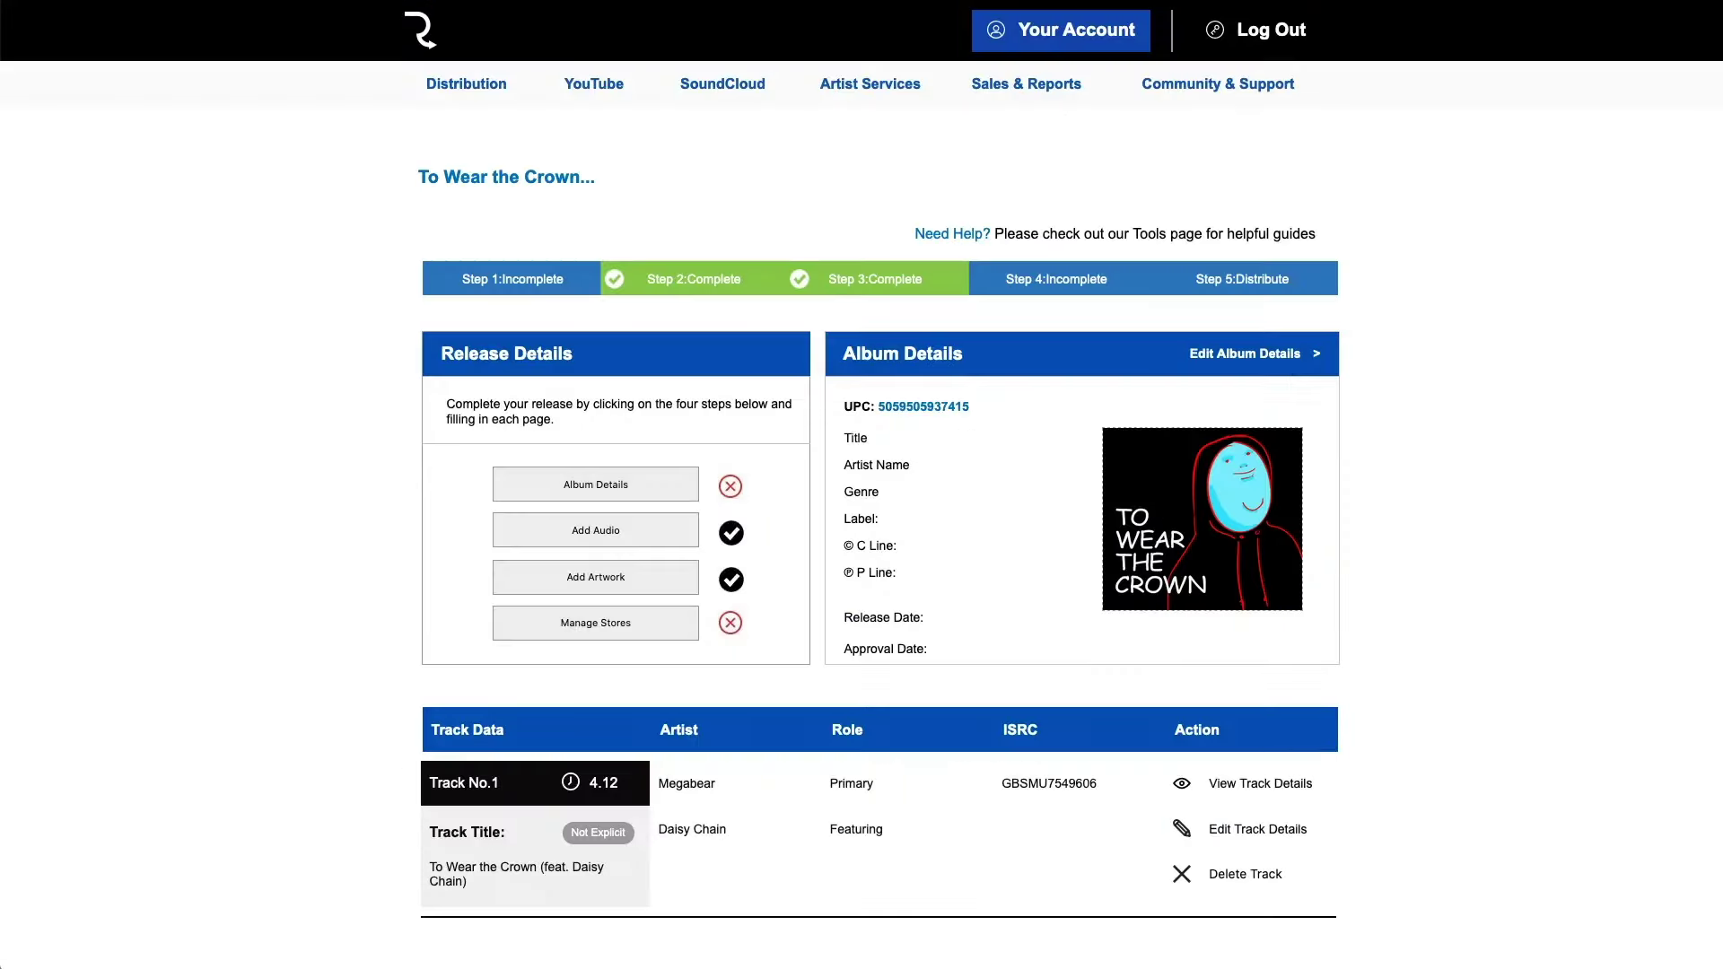
Open the release's album details and append "(feat. Daisy Chain)" to the album title
click(626, 481)
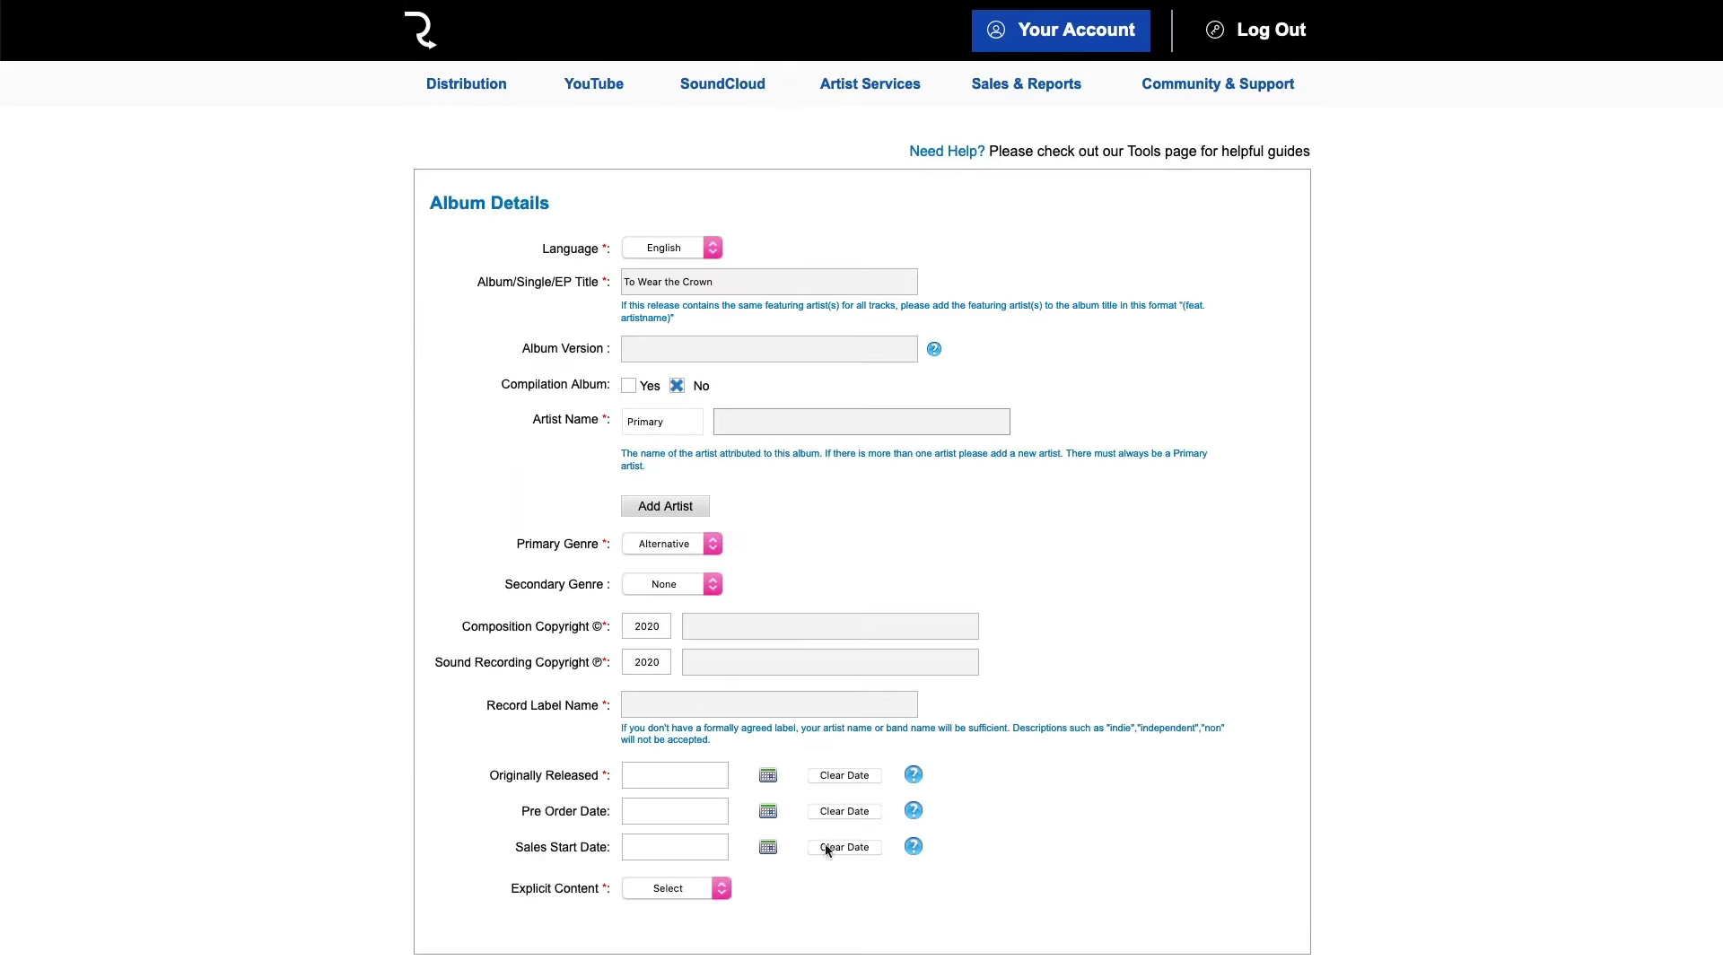
click(823, 286)
text((feat. Daisy Chain)
click(786, 349)
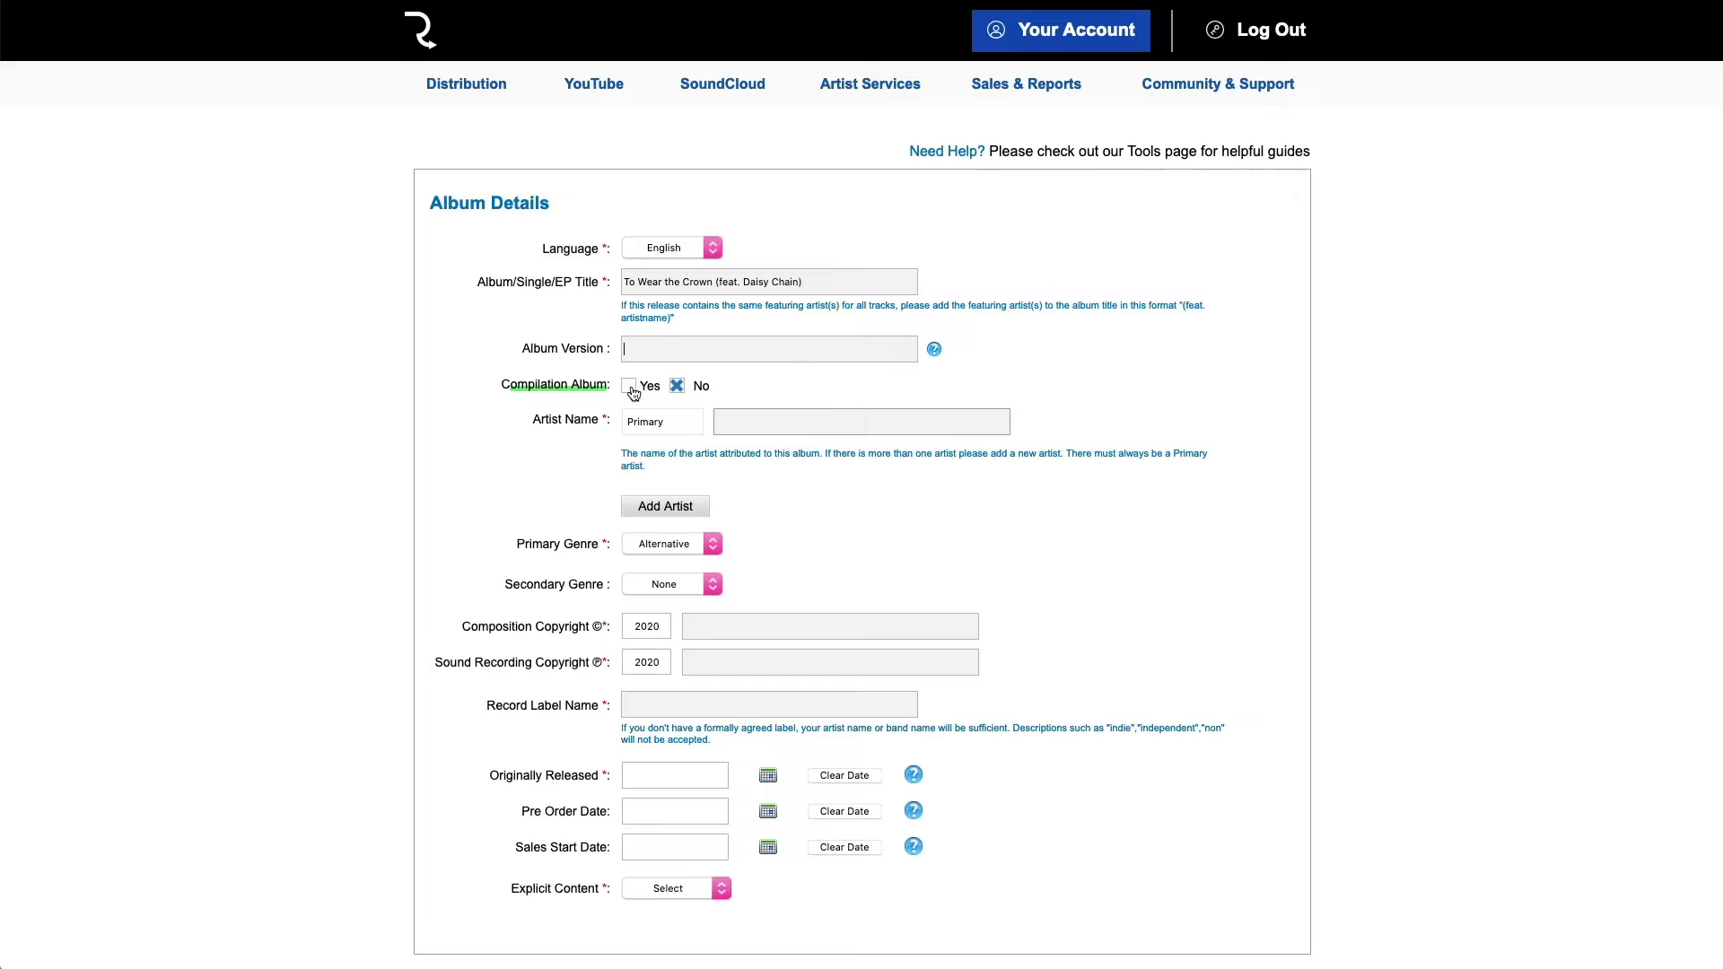
Enter Megabear as the album's primary artist and add Daisy Chain as a featuring artist
click(808, 422)
text(Megabear)
click(680, 505)
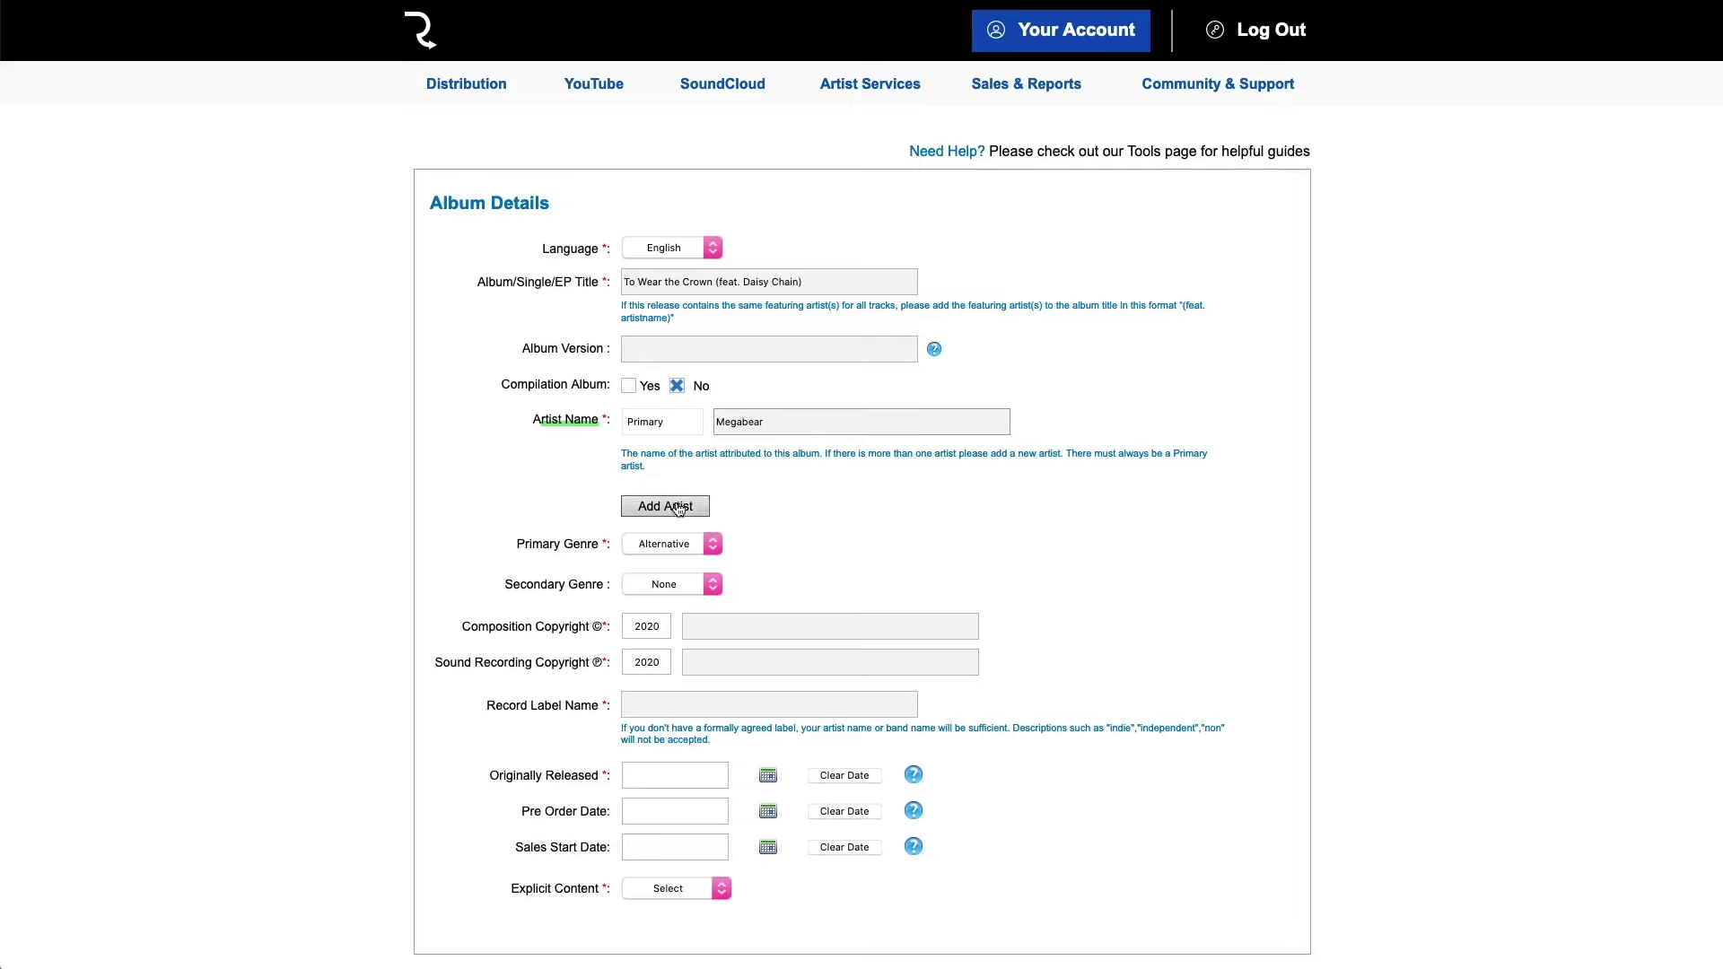
click(678, 503)
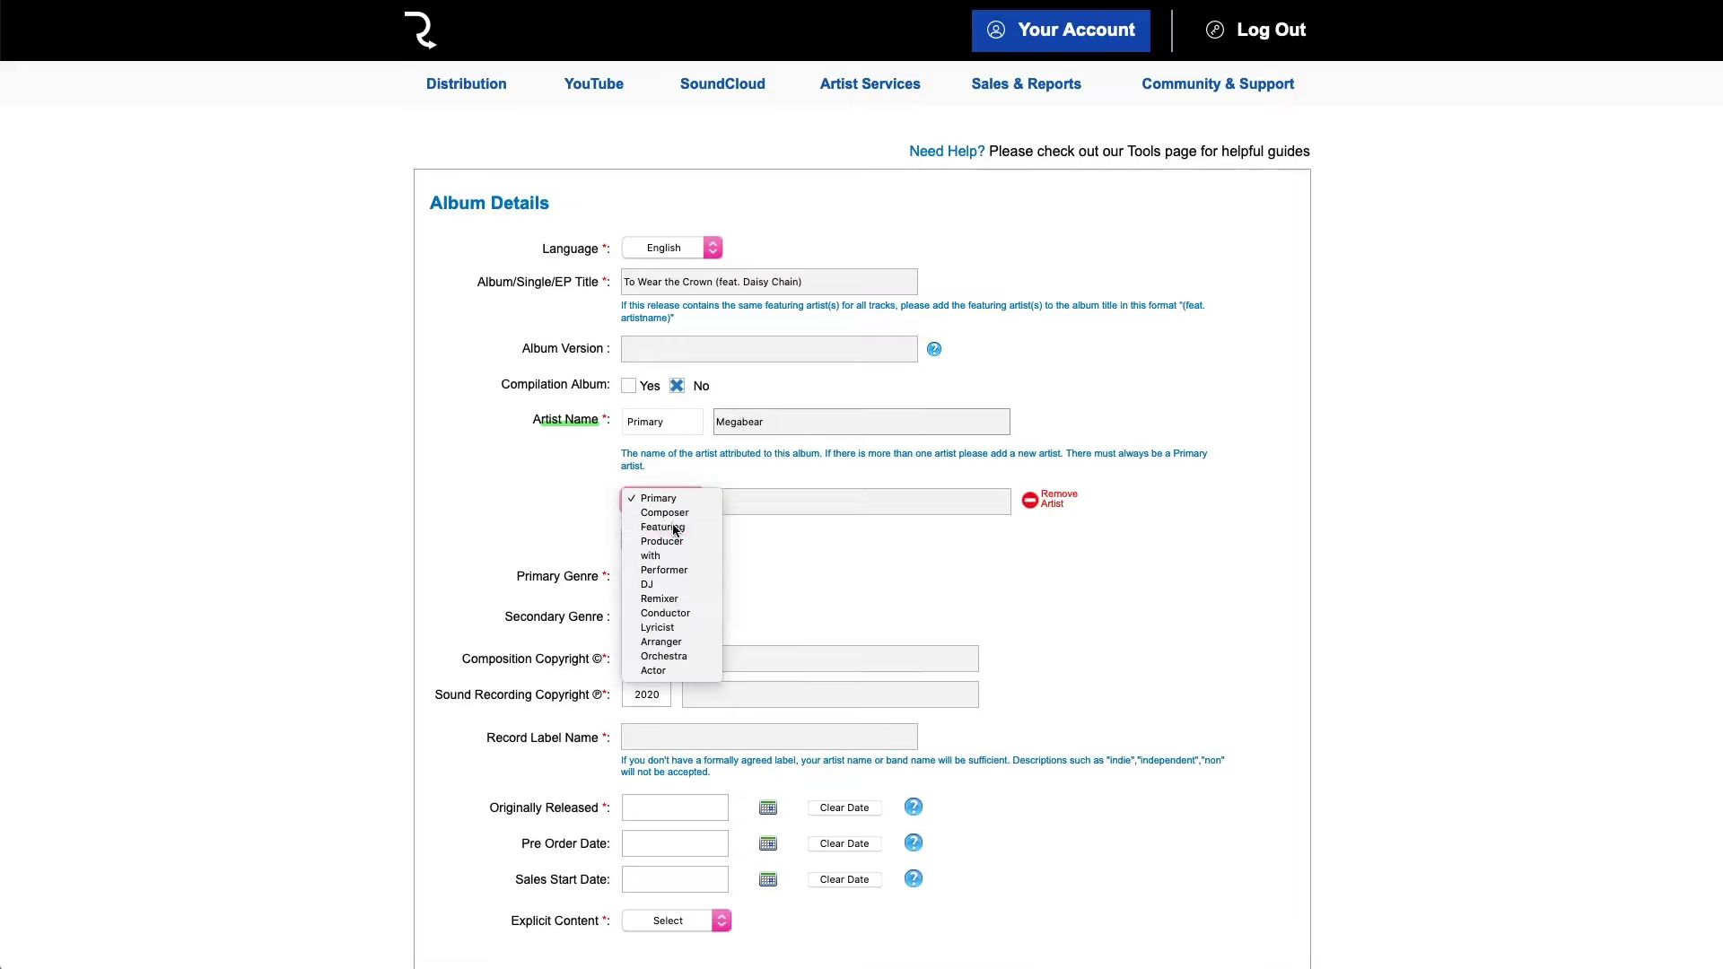
click(664, 527)
click(759, 499)
text(Daisy Chain)
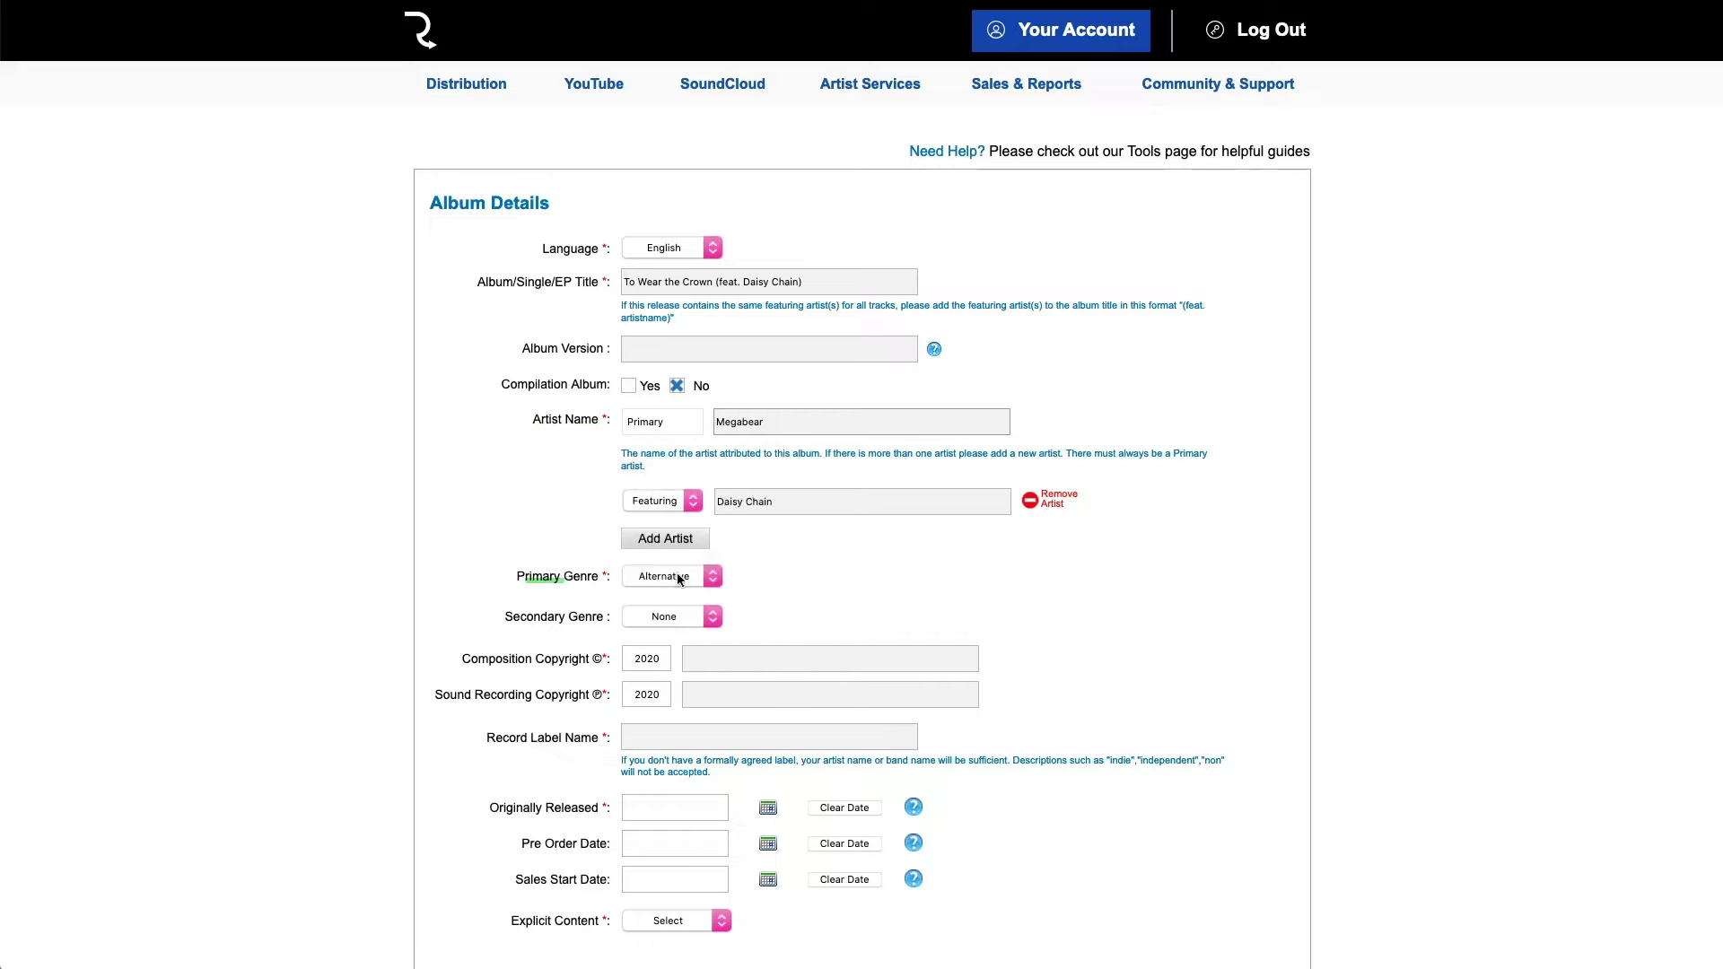
Keep Alternative as the album's primary genre and set the secondary genre to Blues
click(677, 572)
click(676, 572)
click(673, 616)
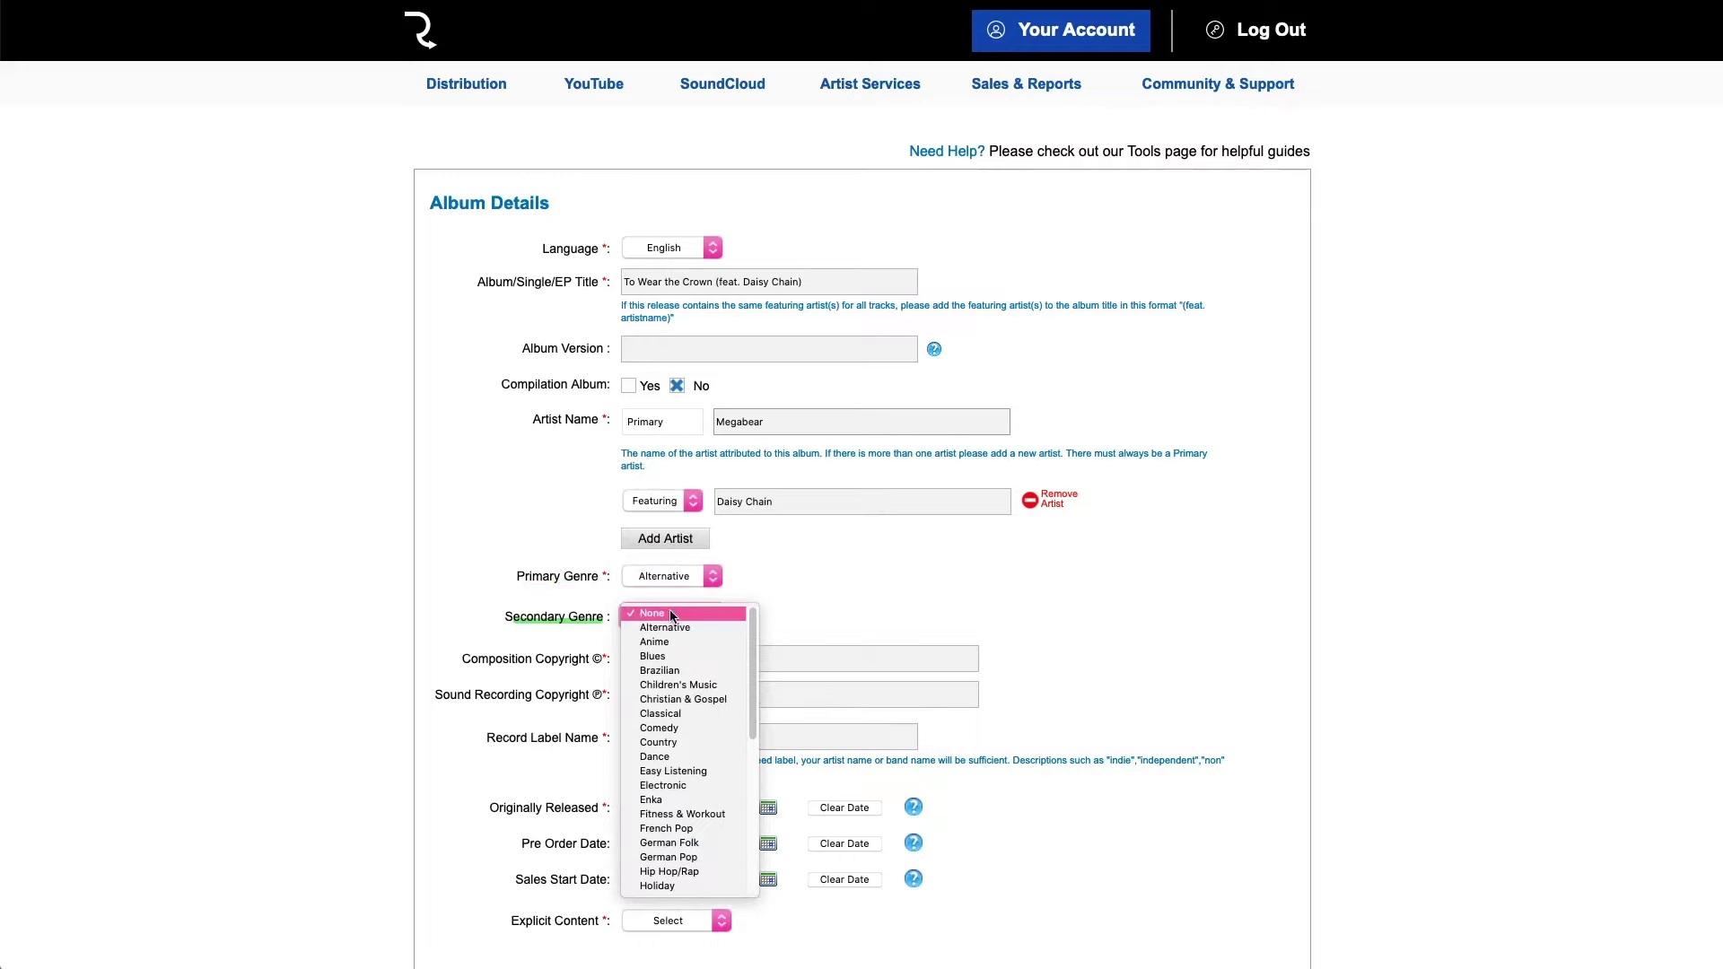
click(675, 659)
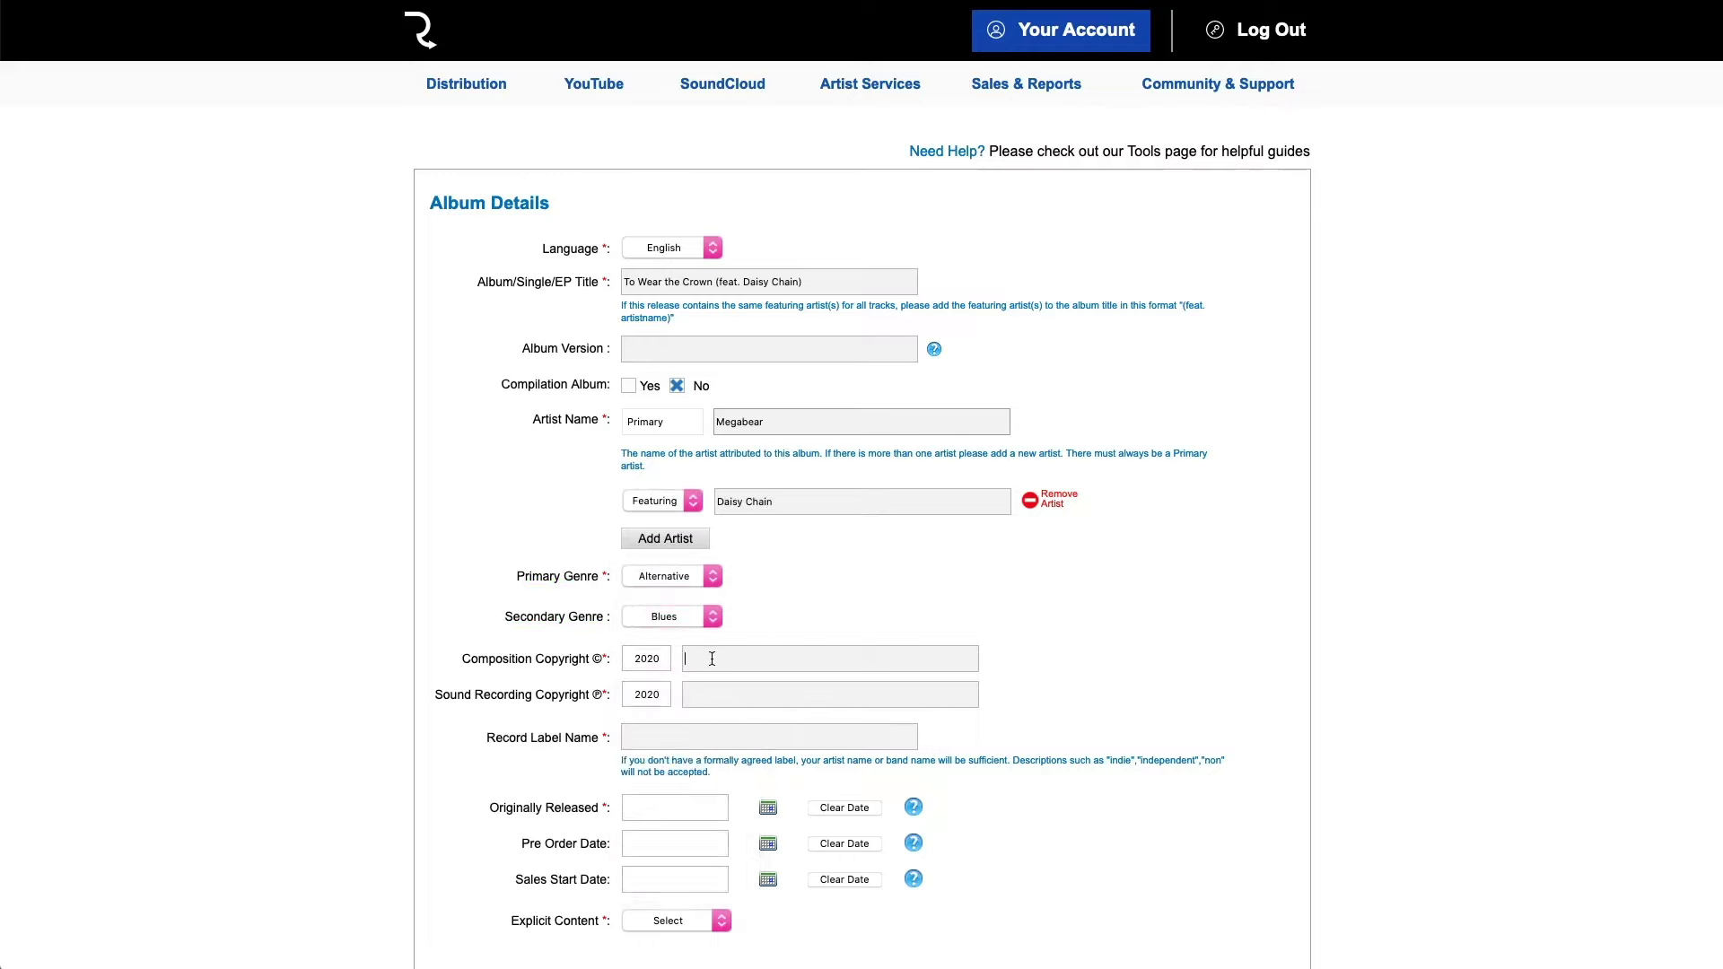
Fill in the composition copyright with the year 2005 and the holder Arctic Monkeys
text(Megabear)
double_click(722, 659)
text(Arctic Monkeys)
double_click(649, 662)
text(2005)
Set the composition copyright to 2020 Megabear and enter Megabear as the sound recording copyright holder
key(super+a)
text(2020)
key(Tab)
text(Megabea)
text(Megabea)
Enter Megabear as the record label name
click(730, 743)
text(Mega)
key(Tab)
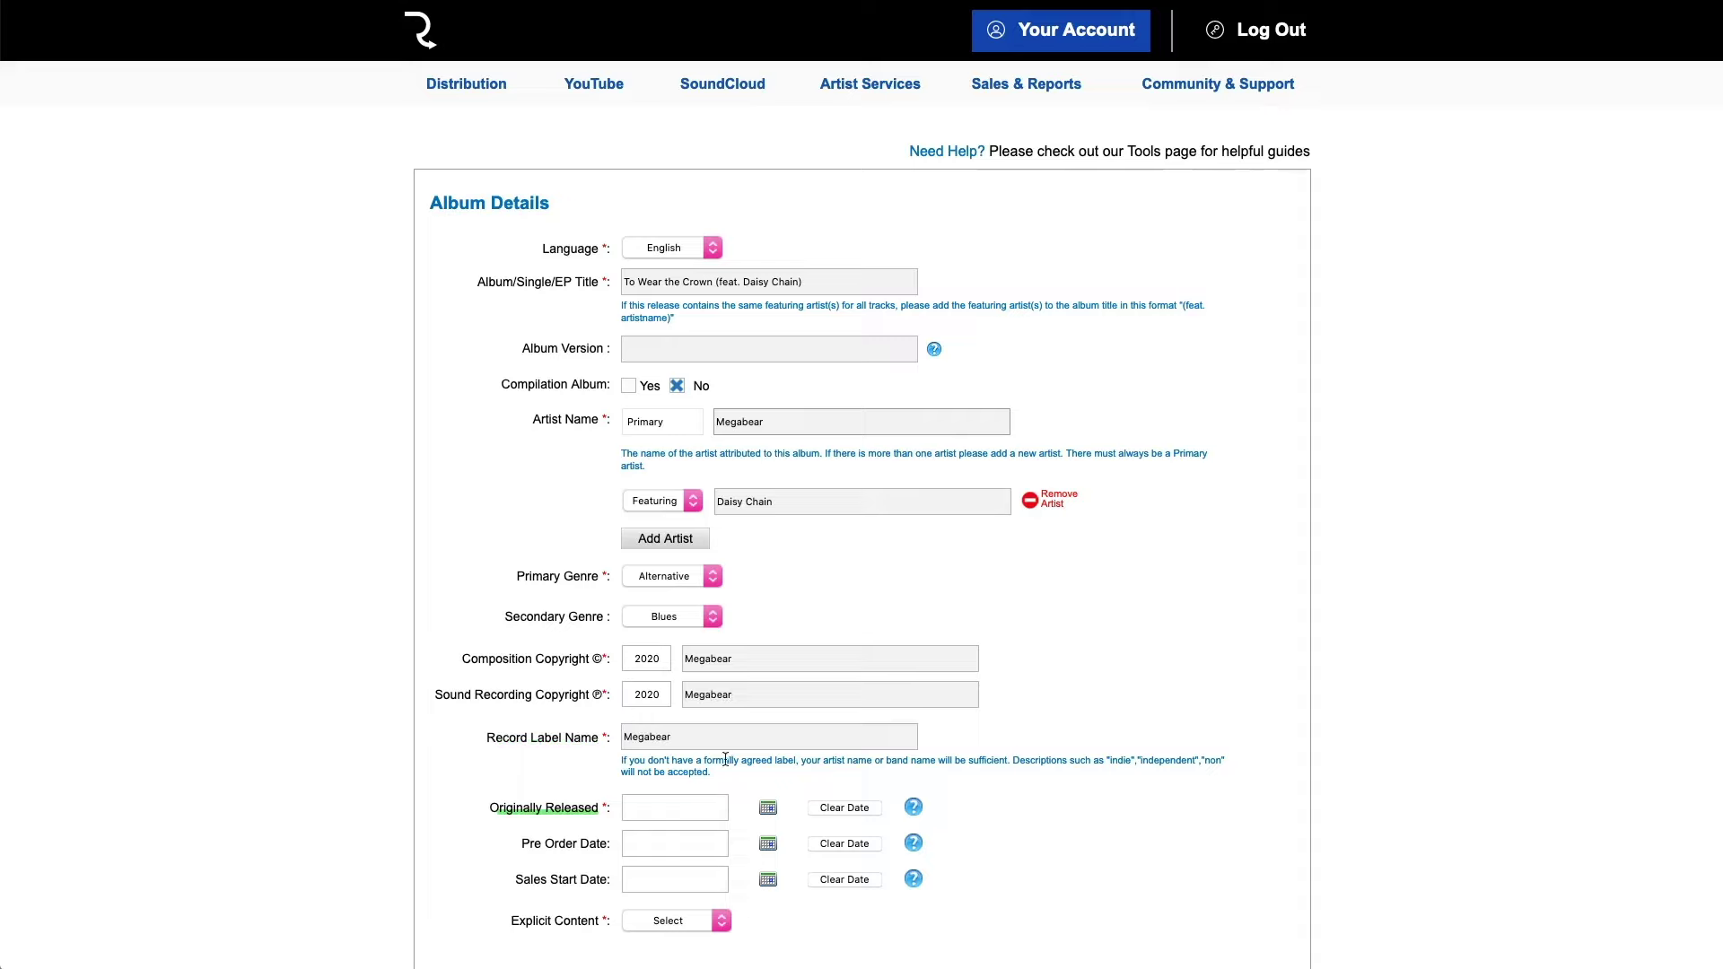
Set the originally released date to 2020/03/06 and the pre-order date to 2020/02/21
click(765, 811)
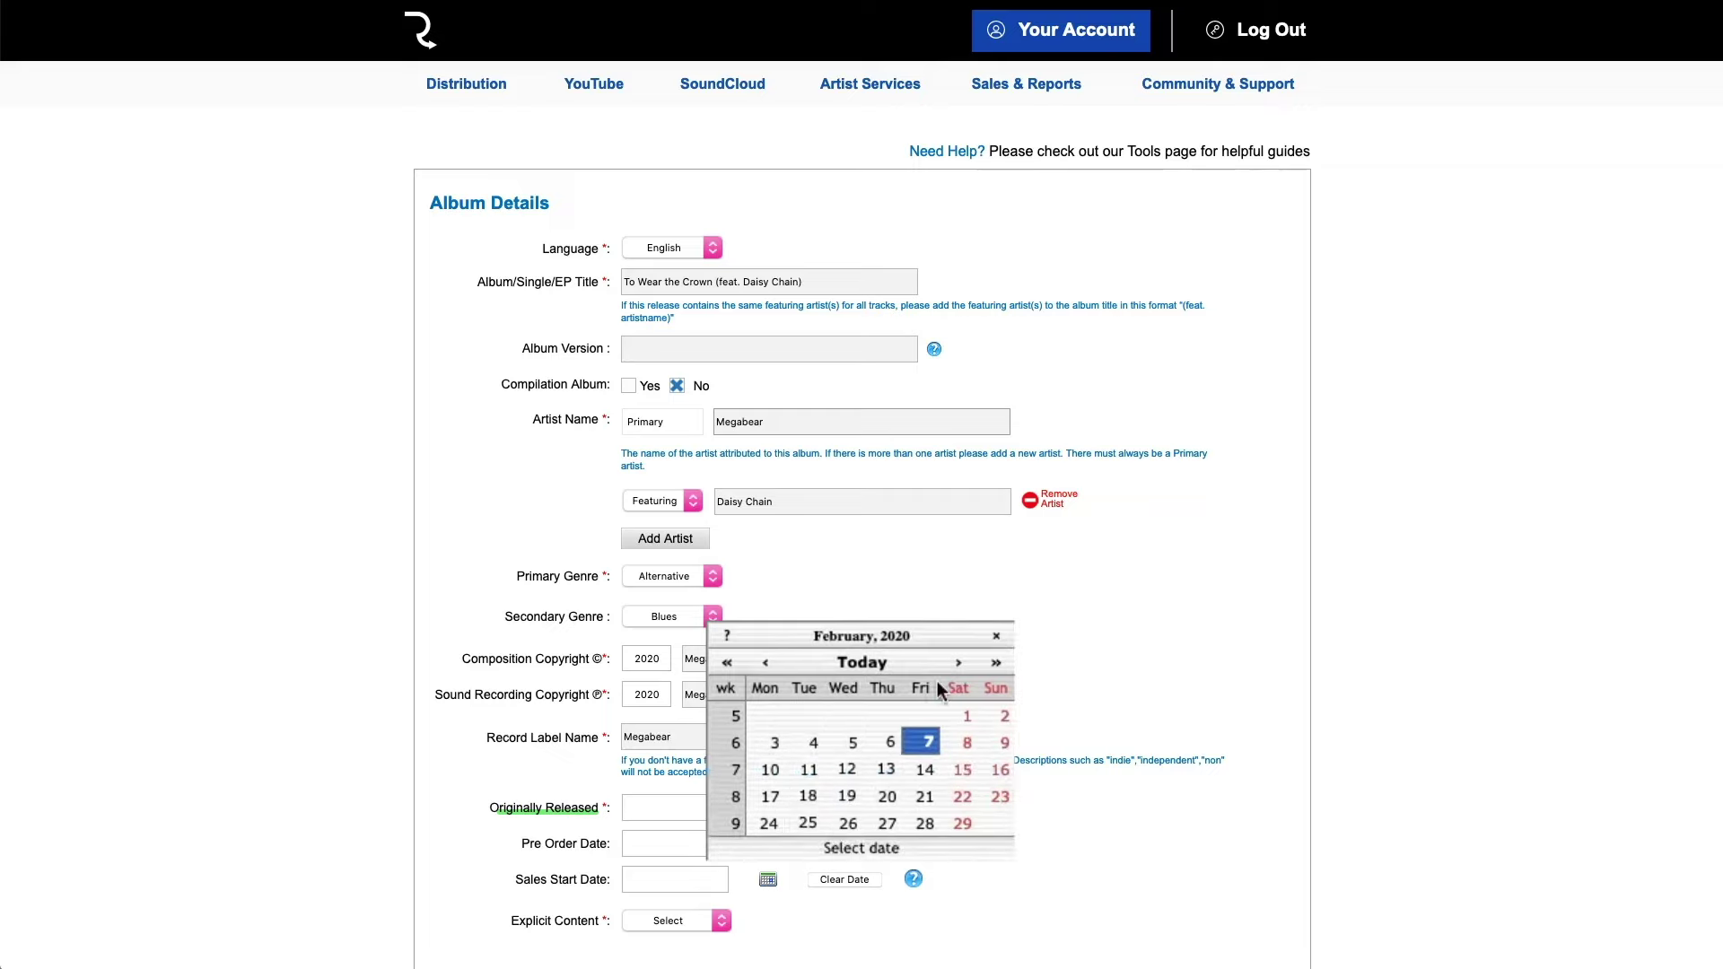
click(955, 664)
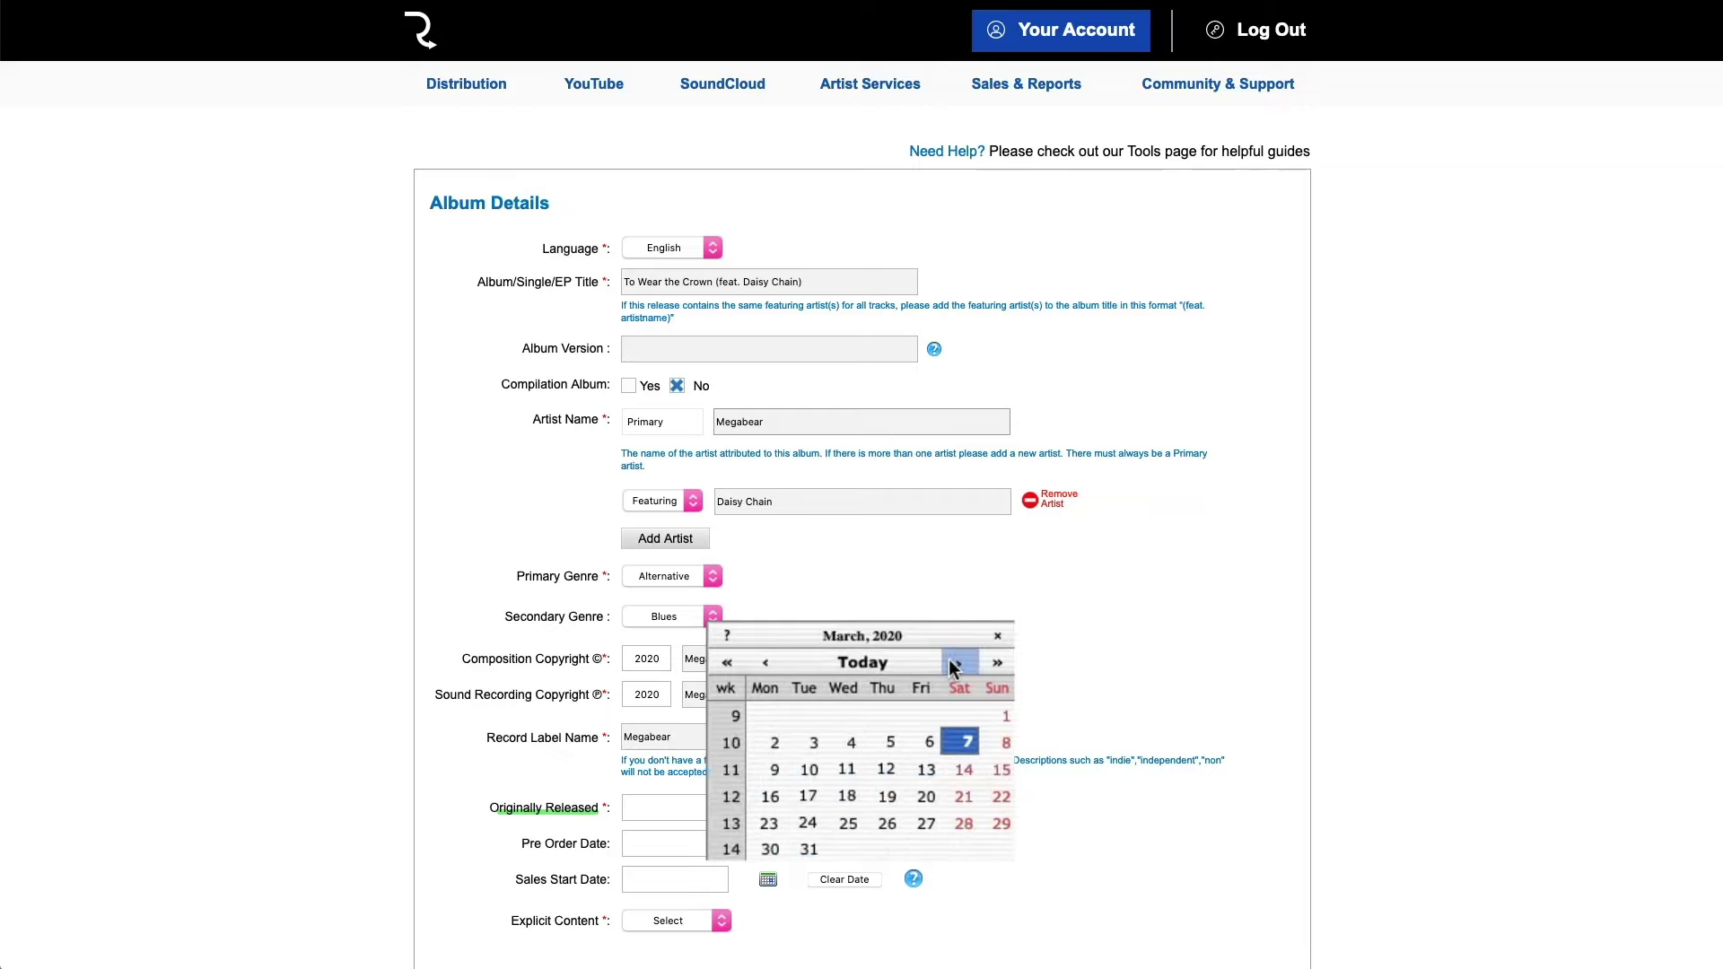
click(905, 743)
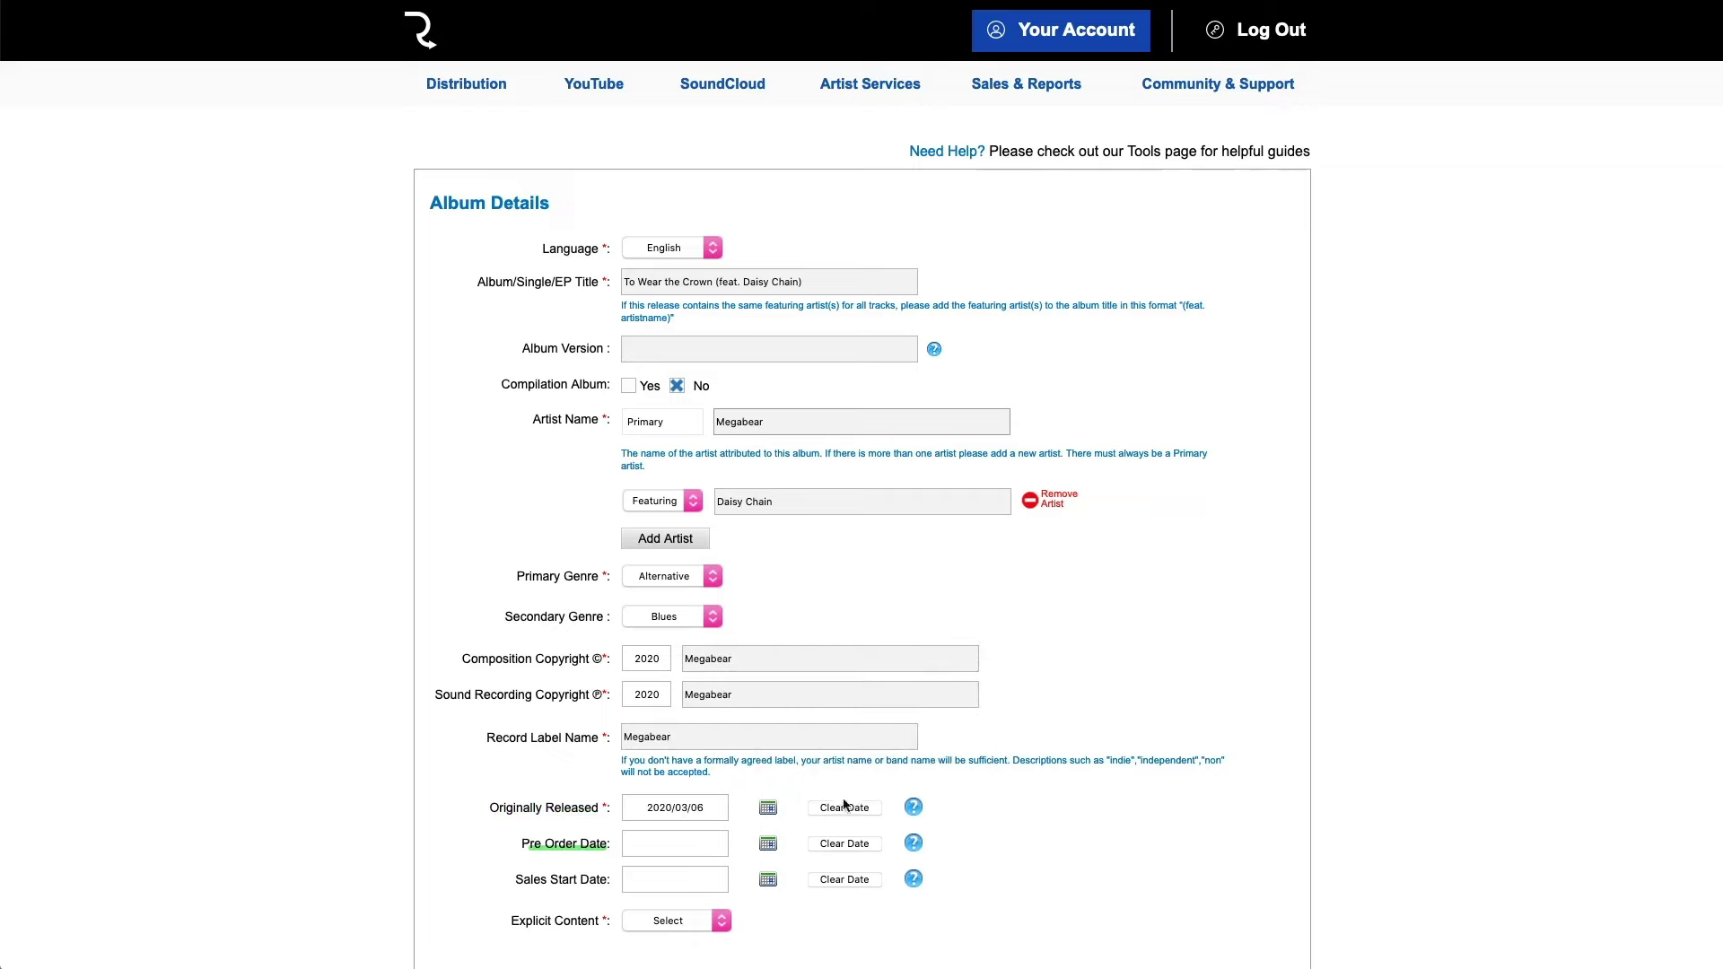
click(768, 843)
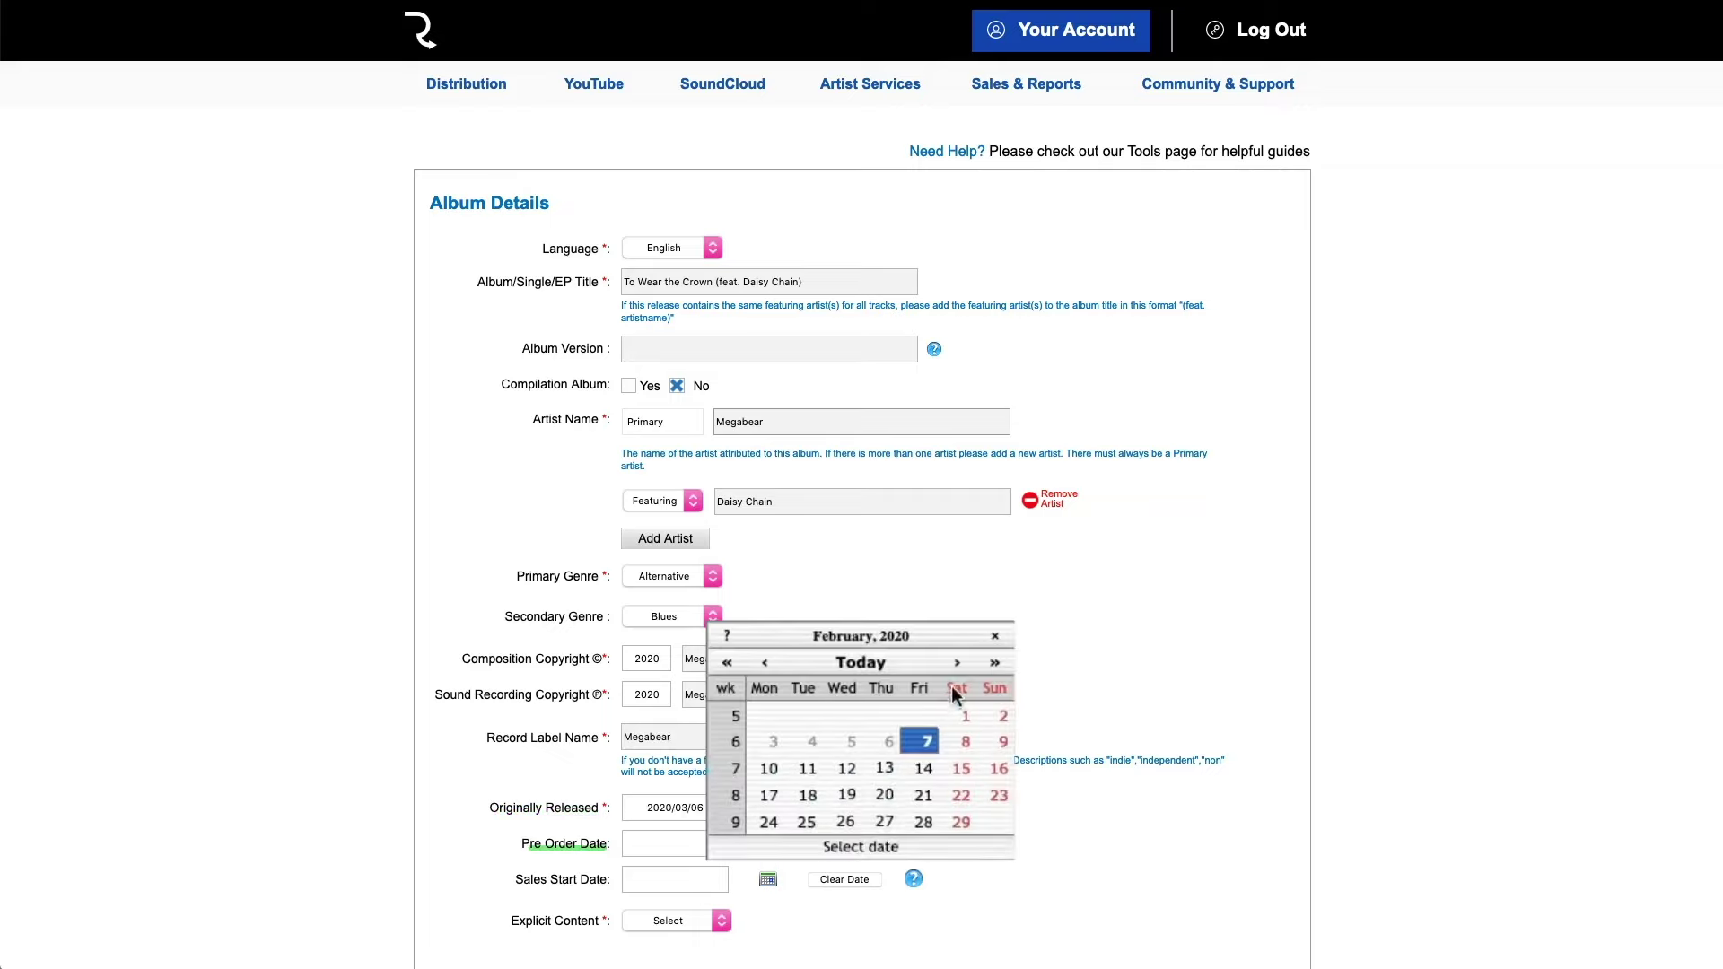
click(915, 794)
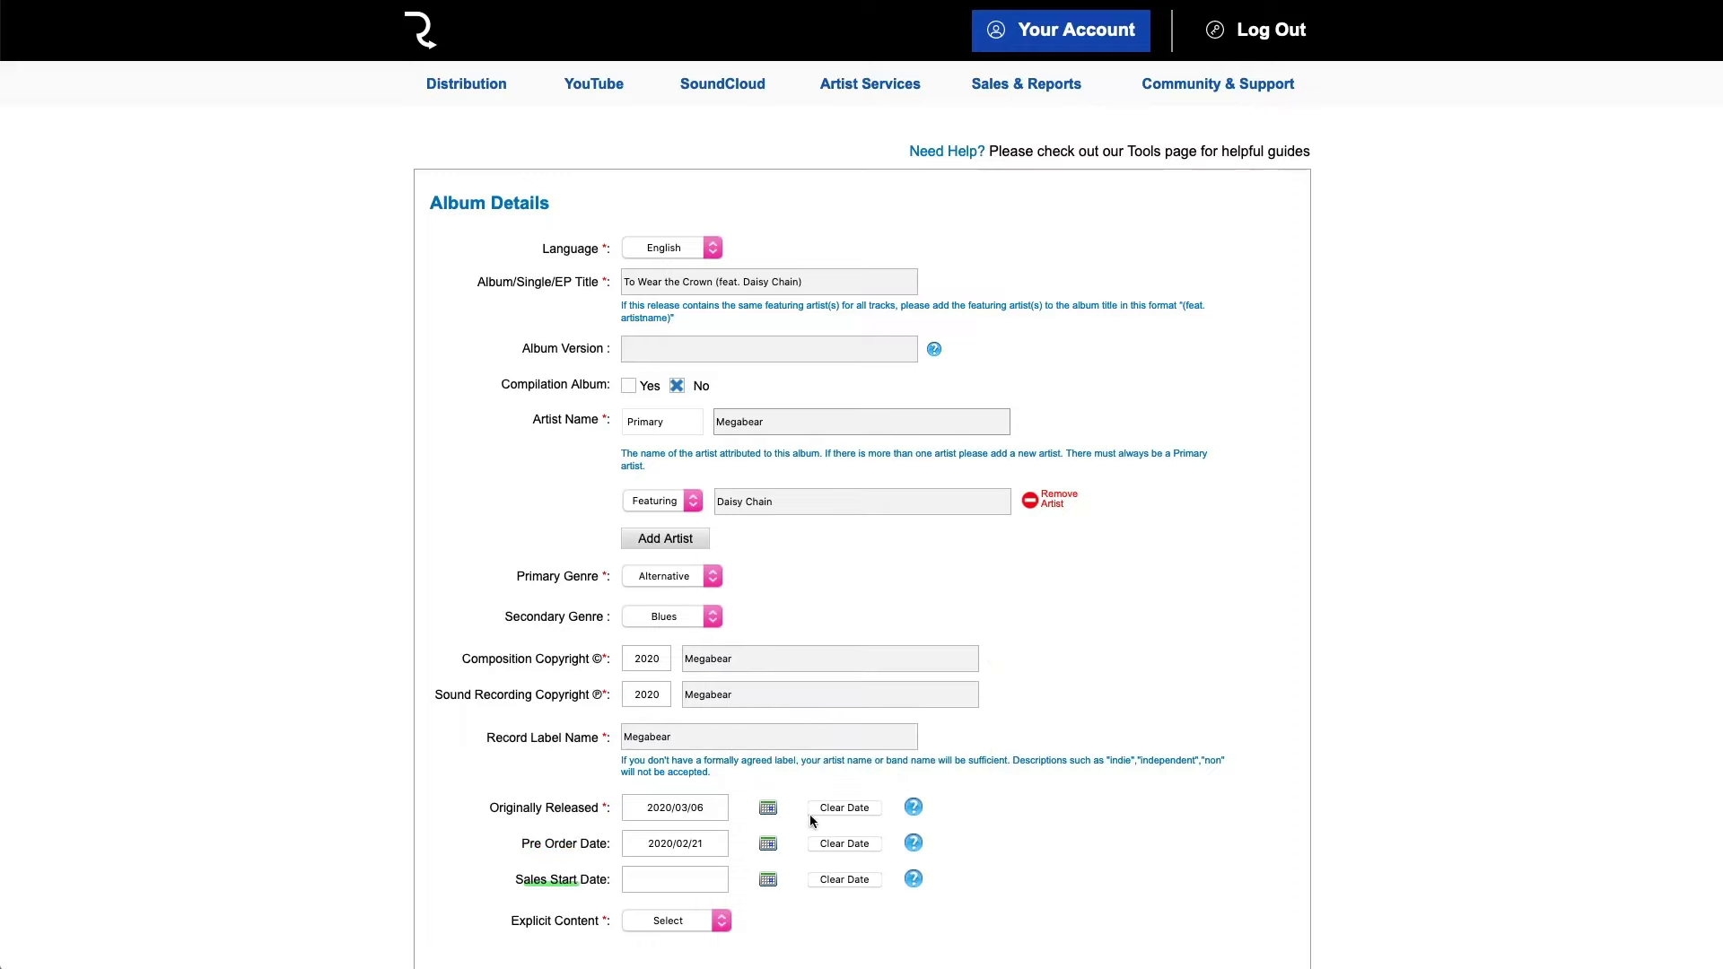
Set the album's sales start date to 2020/03/06
click(768, 878)
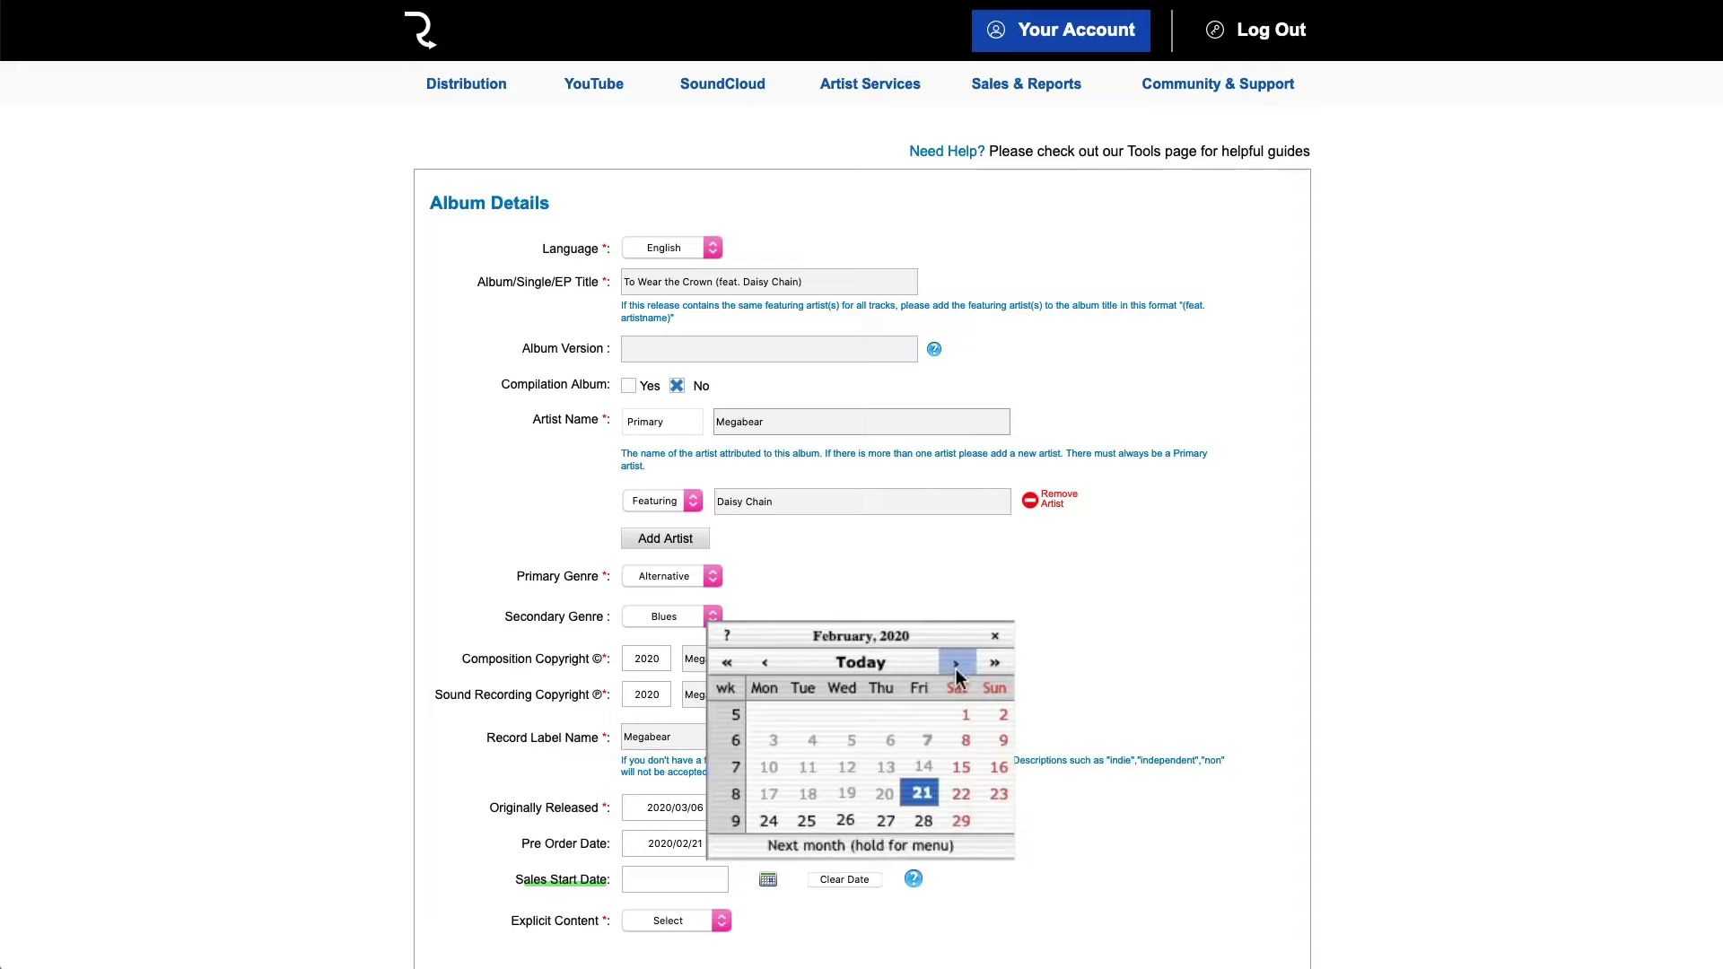
click(955, 666)
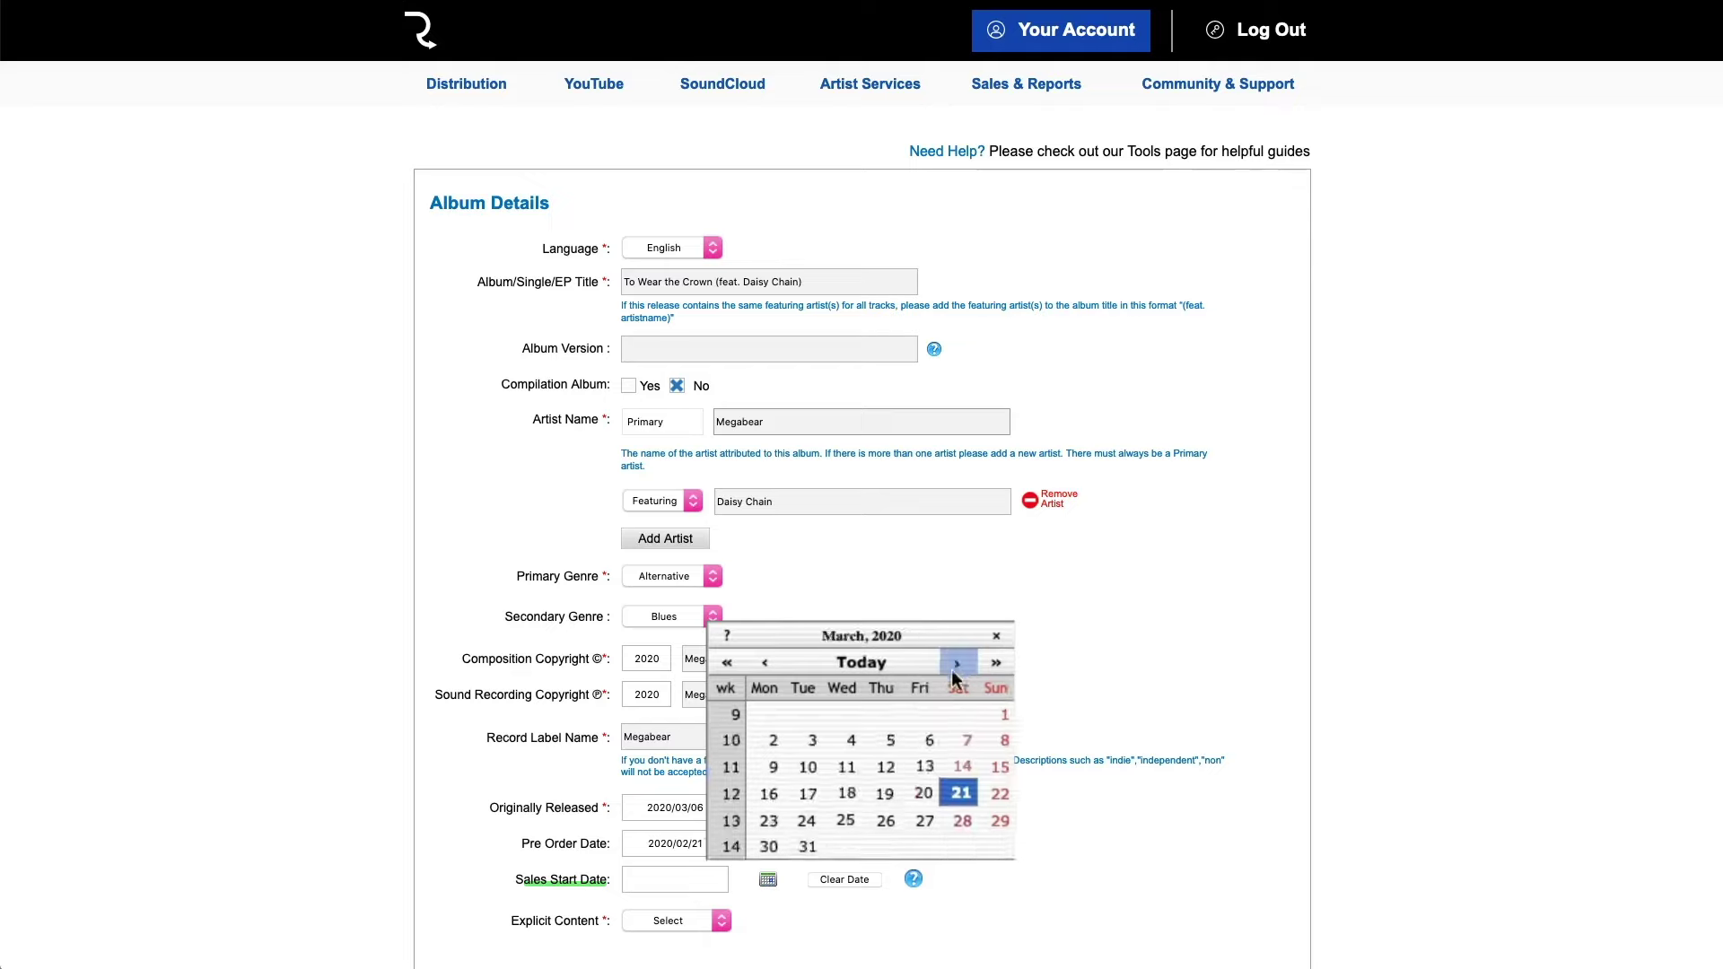
click(927, 742)
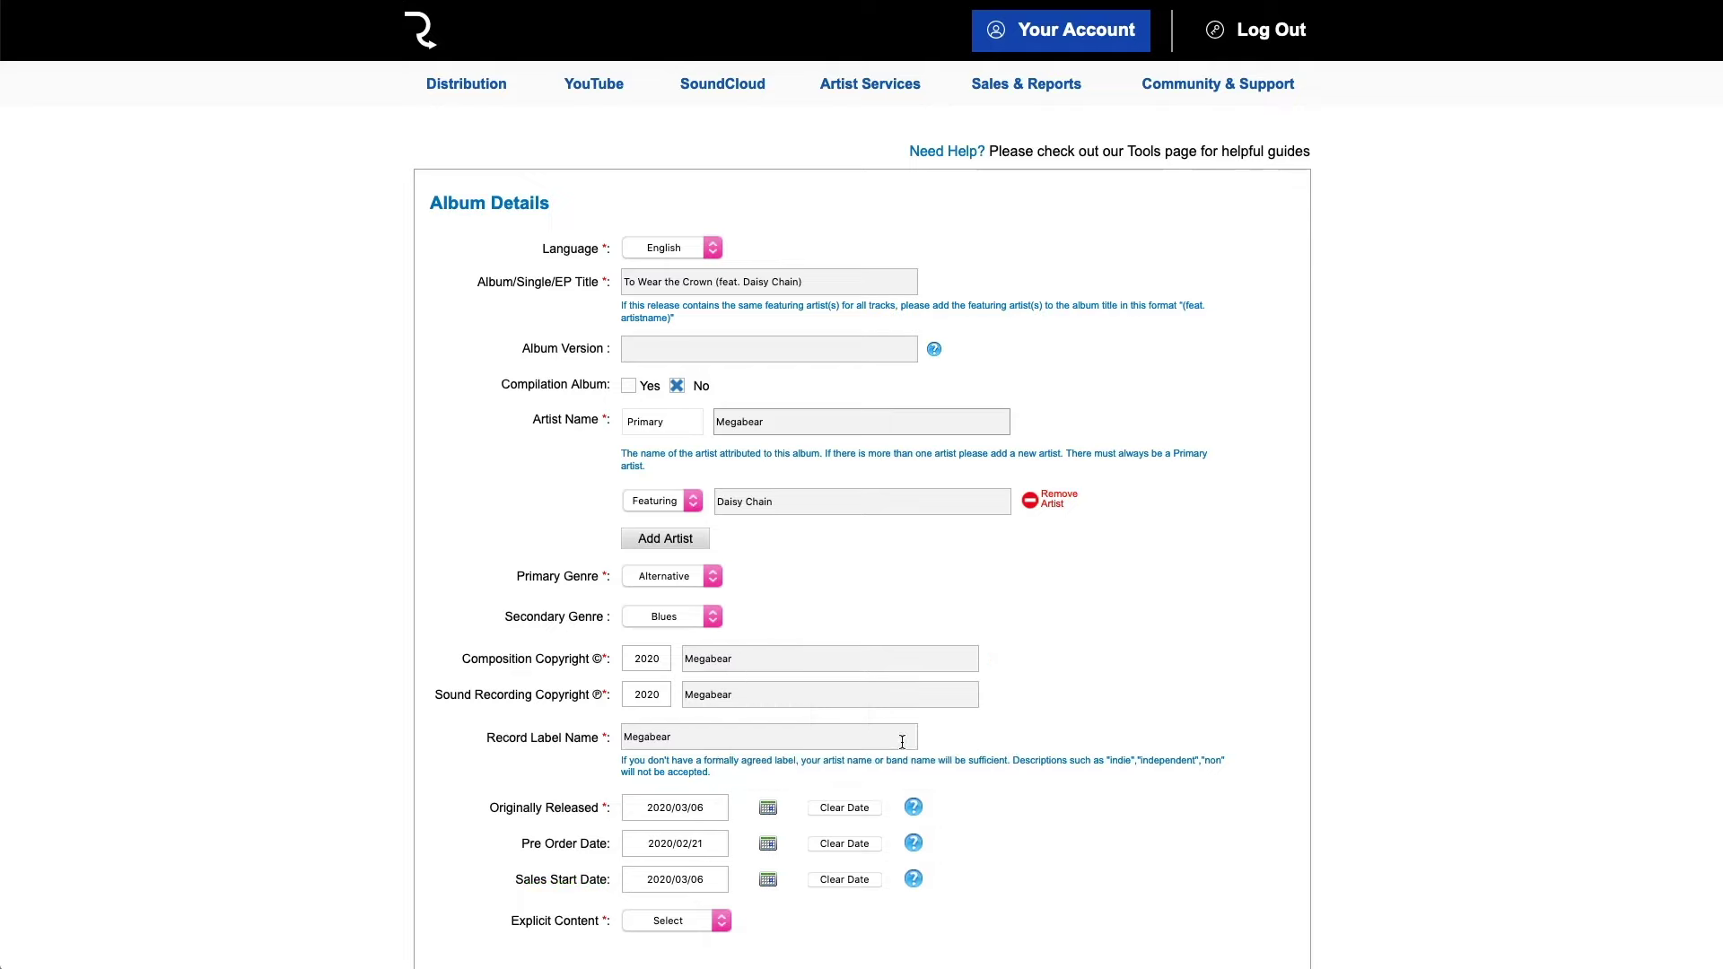
Mark the album's explicit content as Not Explicit, save the album details and open the release's store management
scroll(816, 842, down, 3)
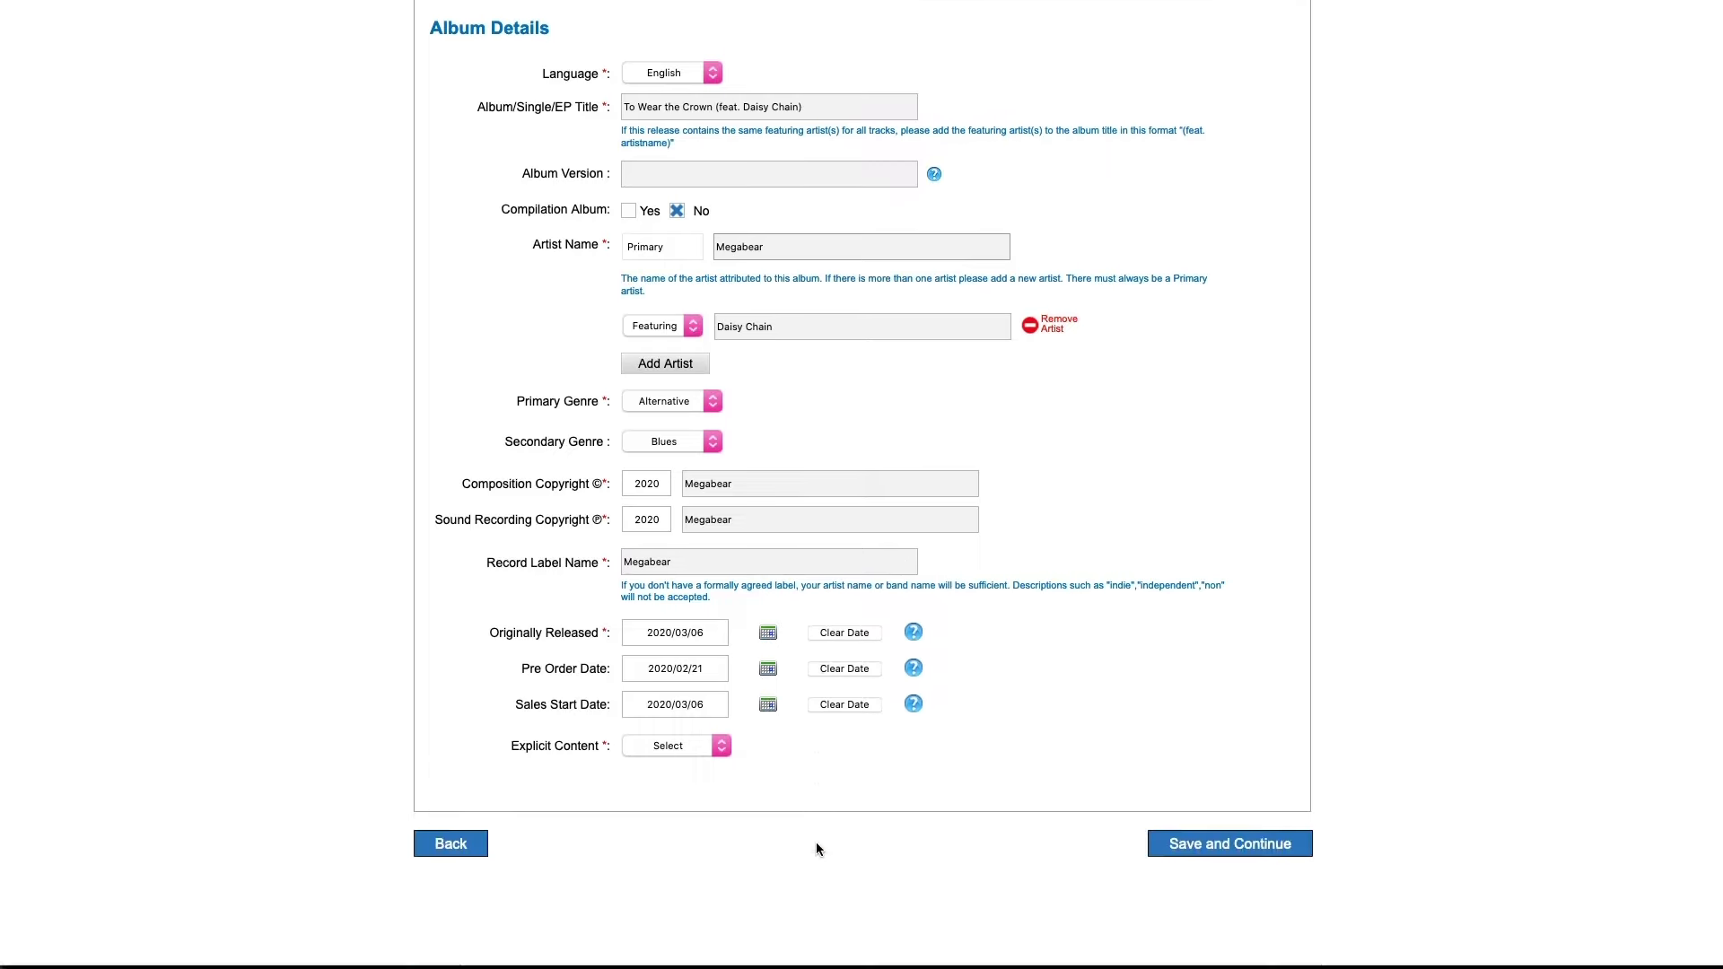
click(691, 724)
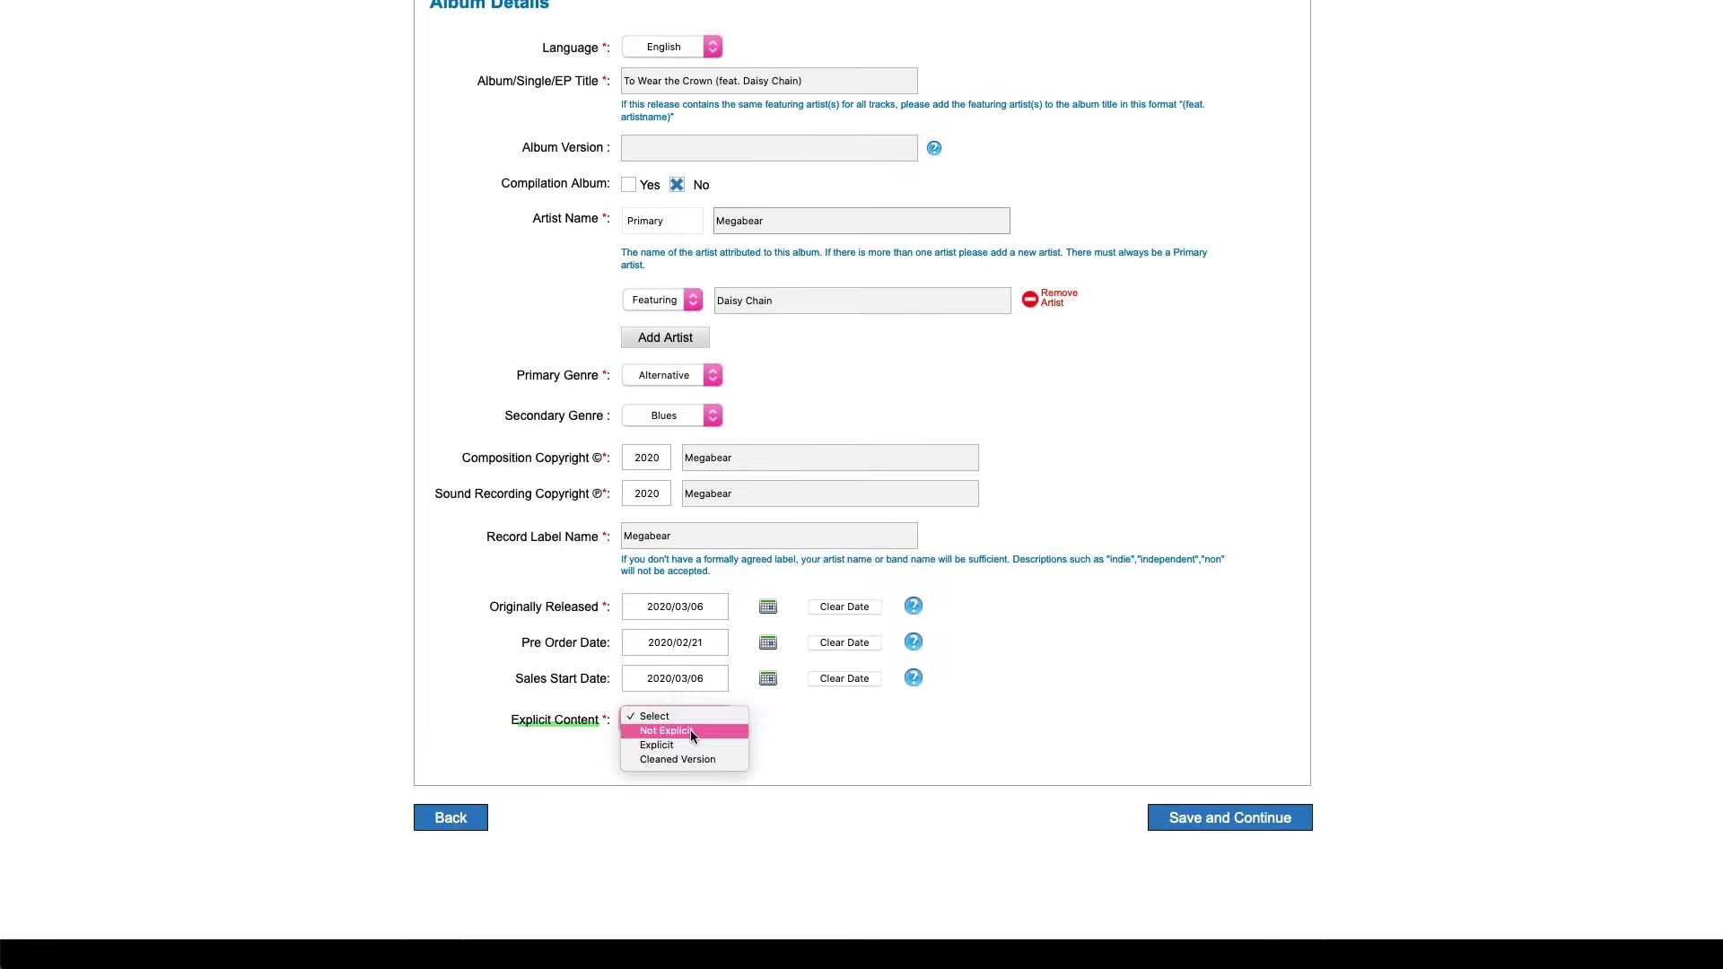
click(691, 730)
click(1244, 824)
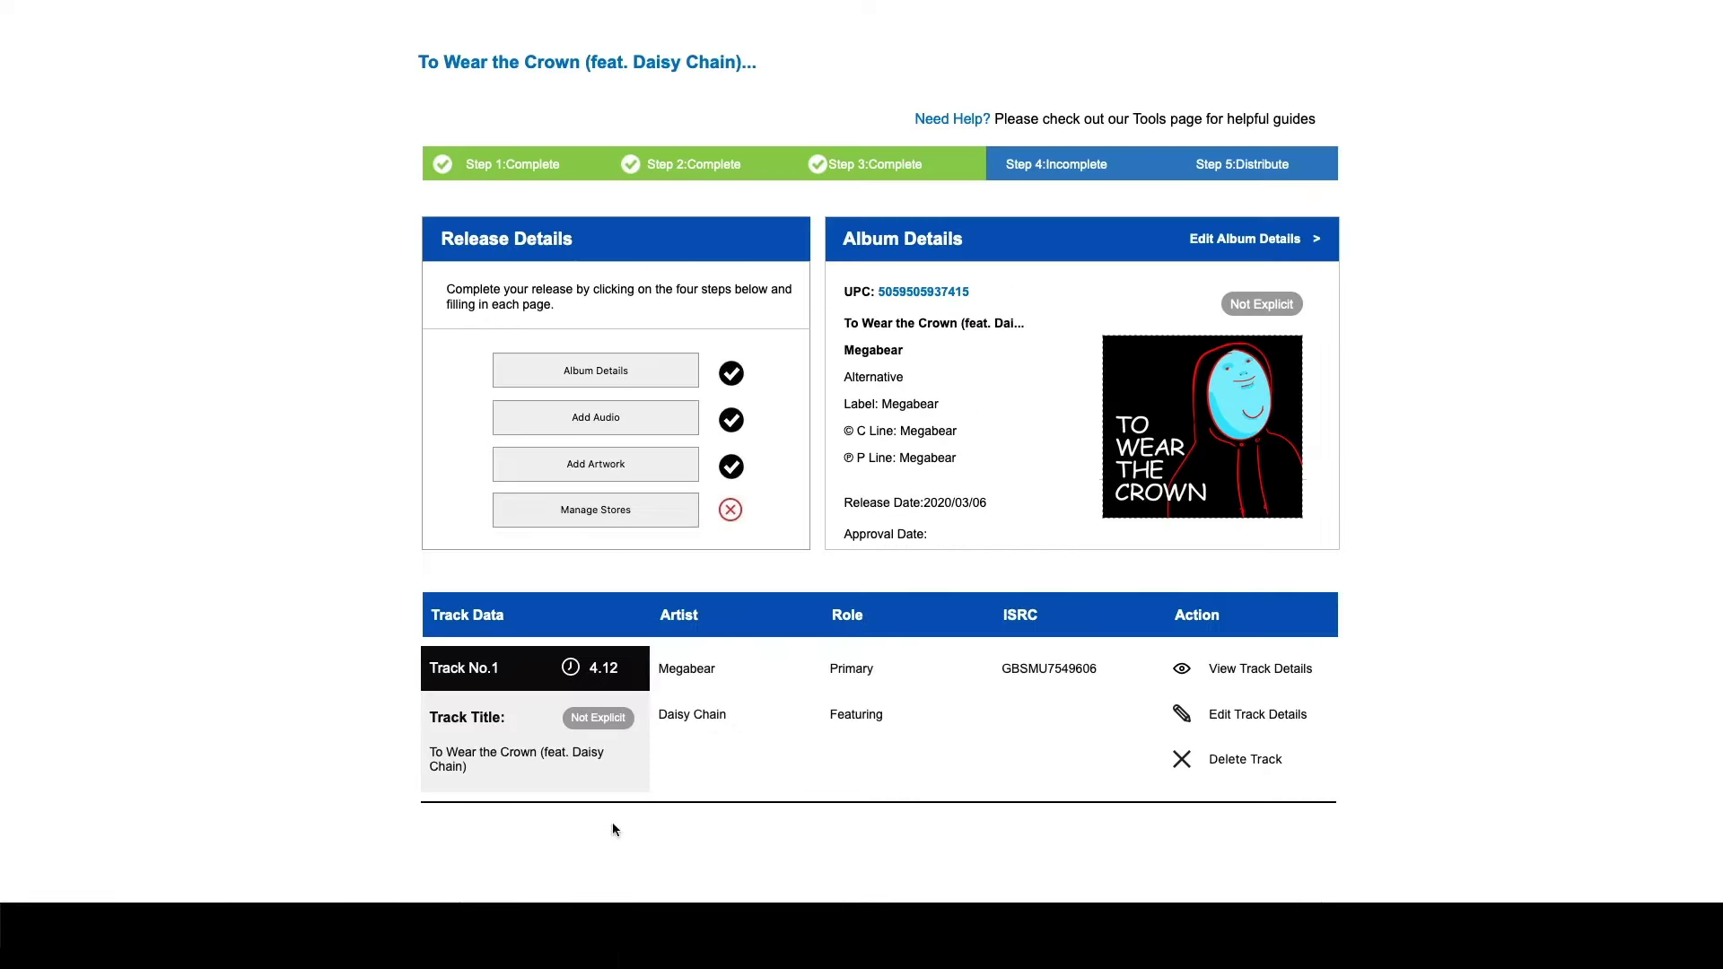
click(614, 515)
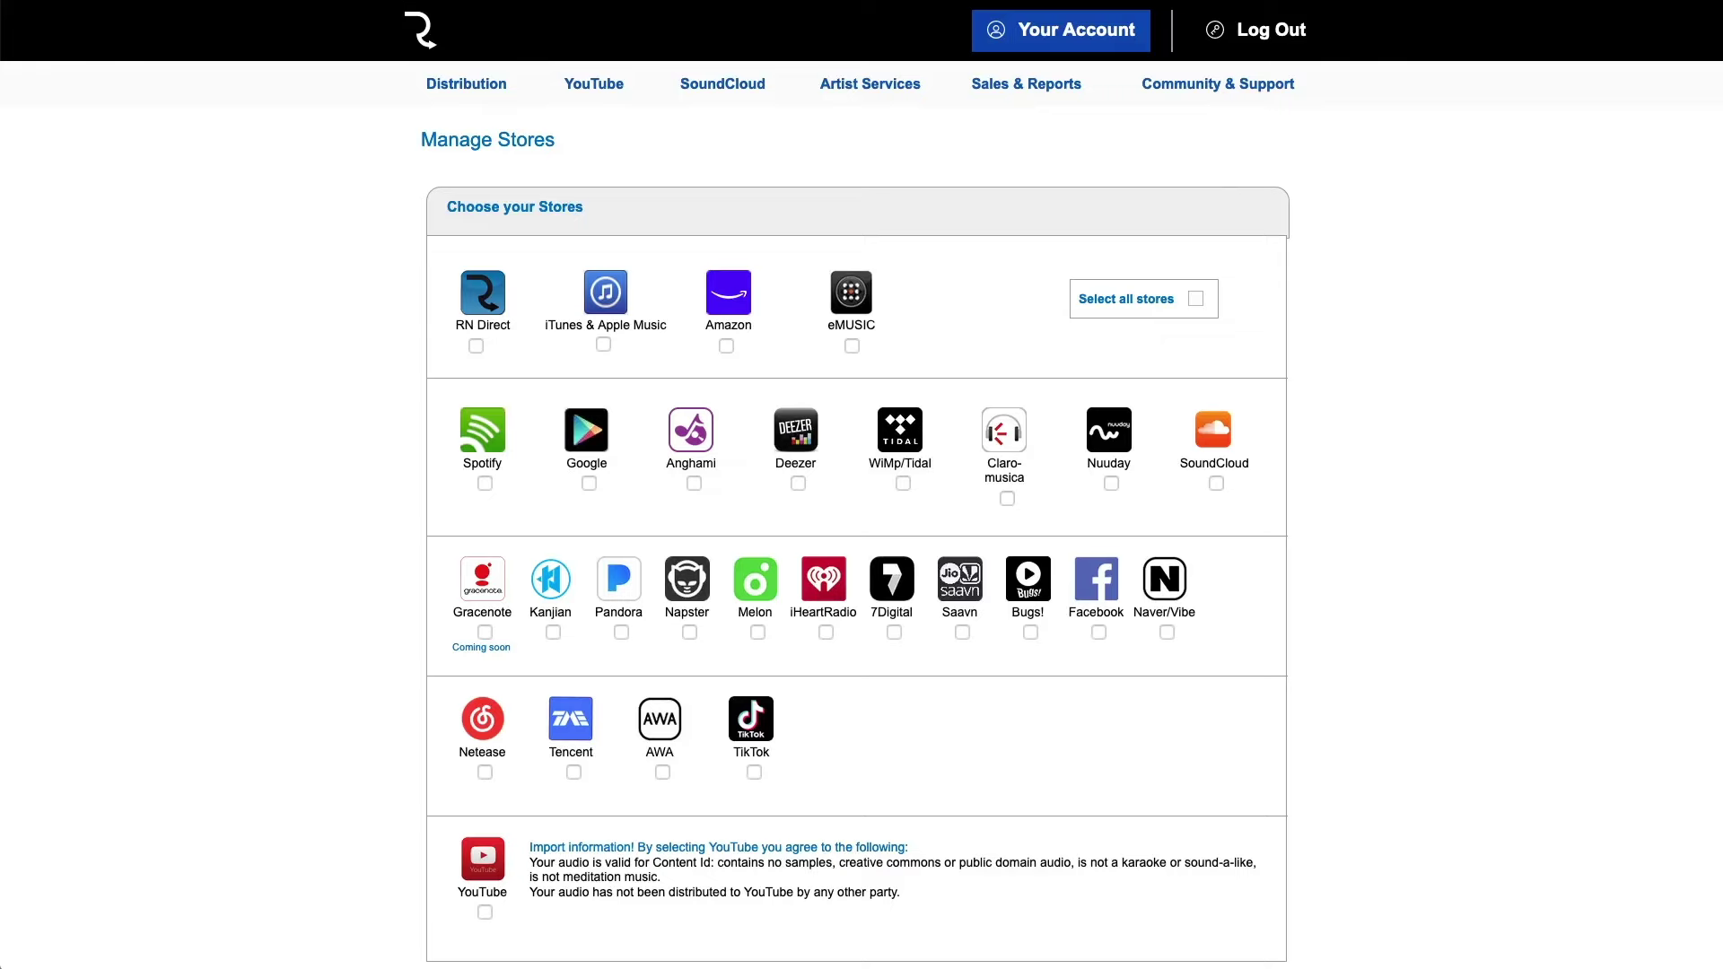
Choose the Tencent, Naver/Vibe and Kanjian stores individually, leaving Facebook and YouTube unselected
mouse_move(1228, 82)
click(1098, 633)
click(484, 914)
click(484, 915)
click(1098, 634)
click(575, 774)
click(1167, 633)
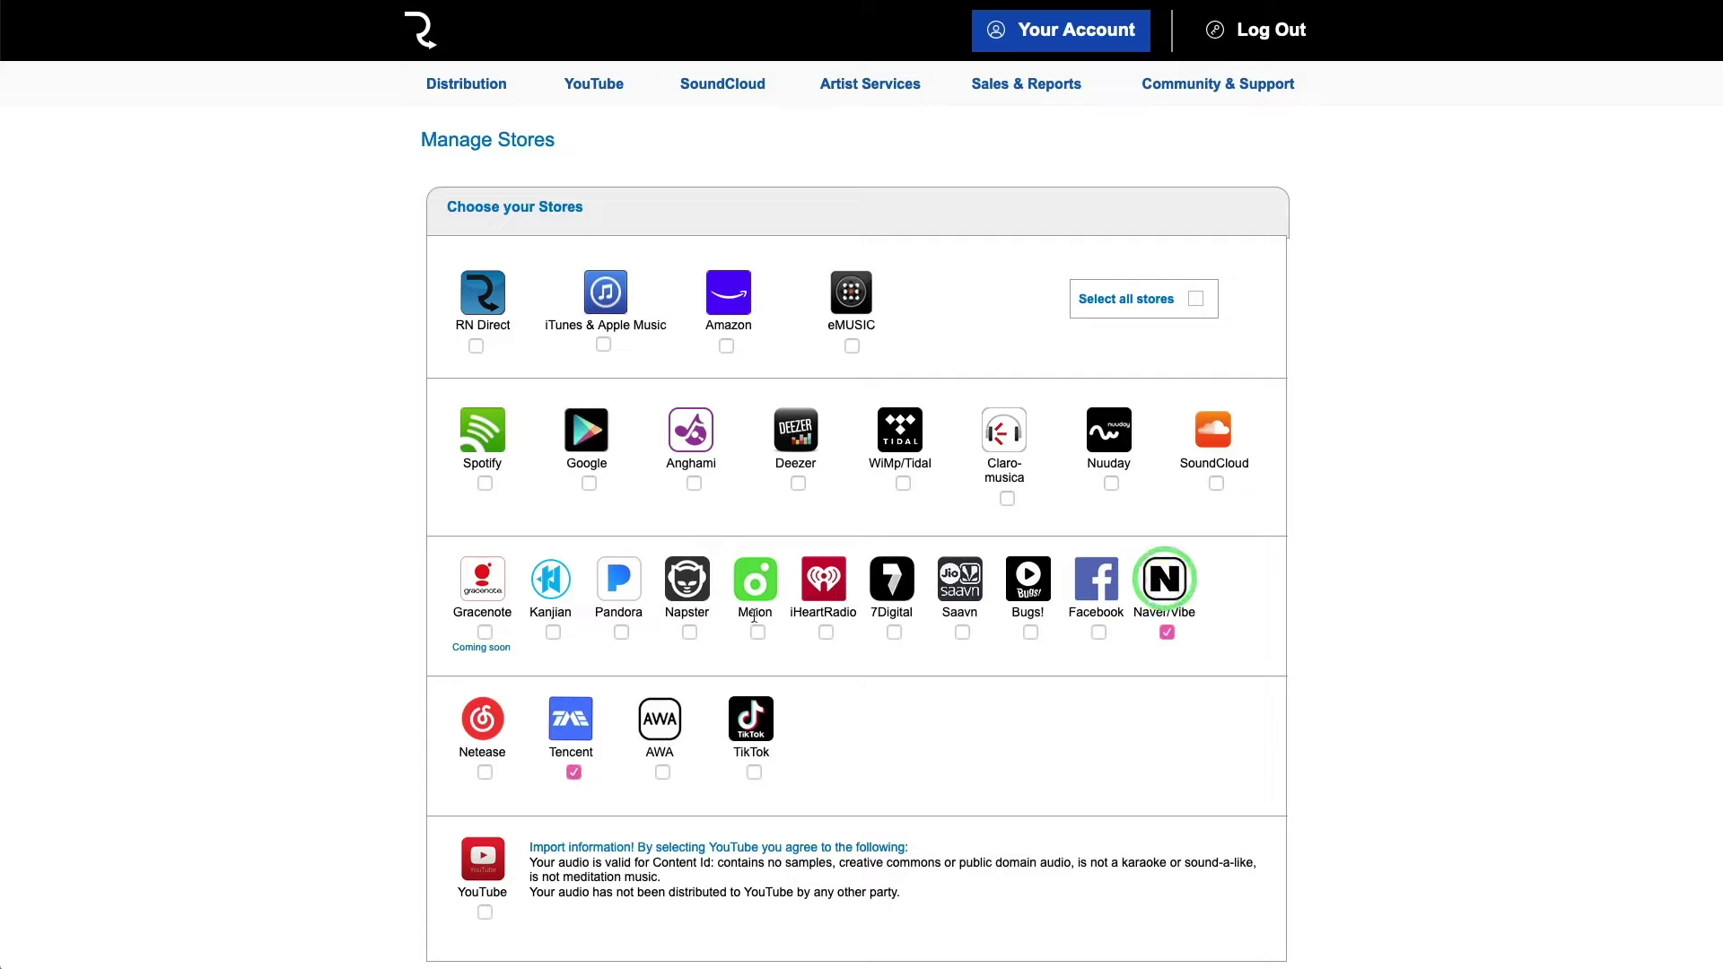
click(553, 633)
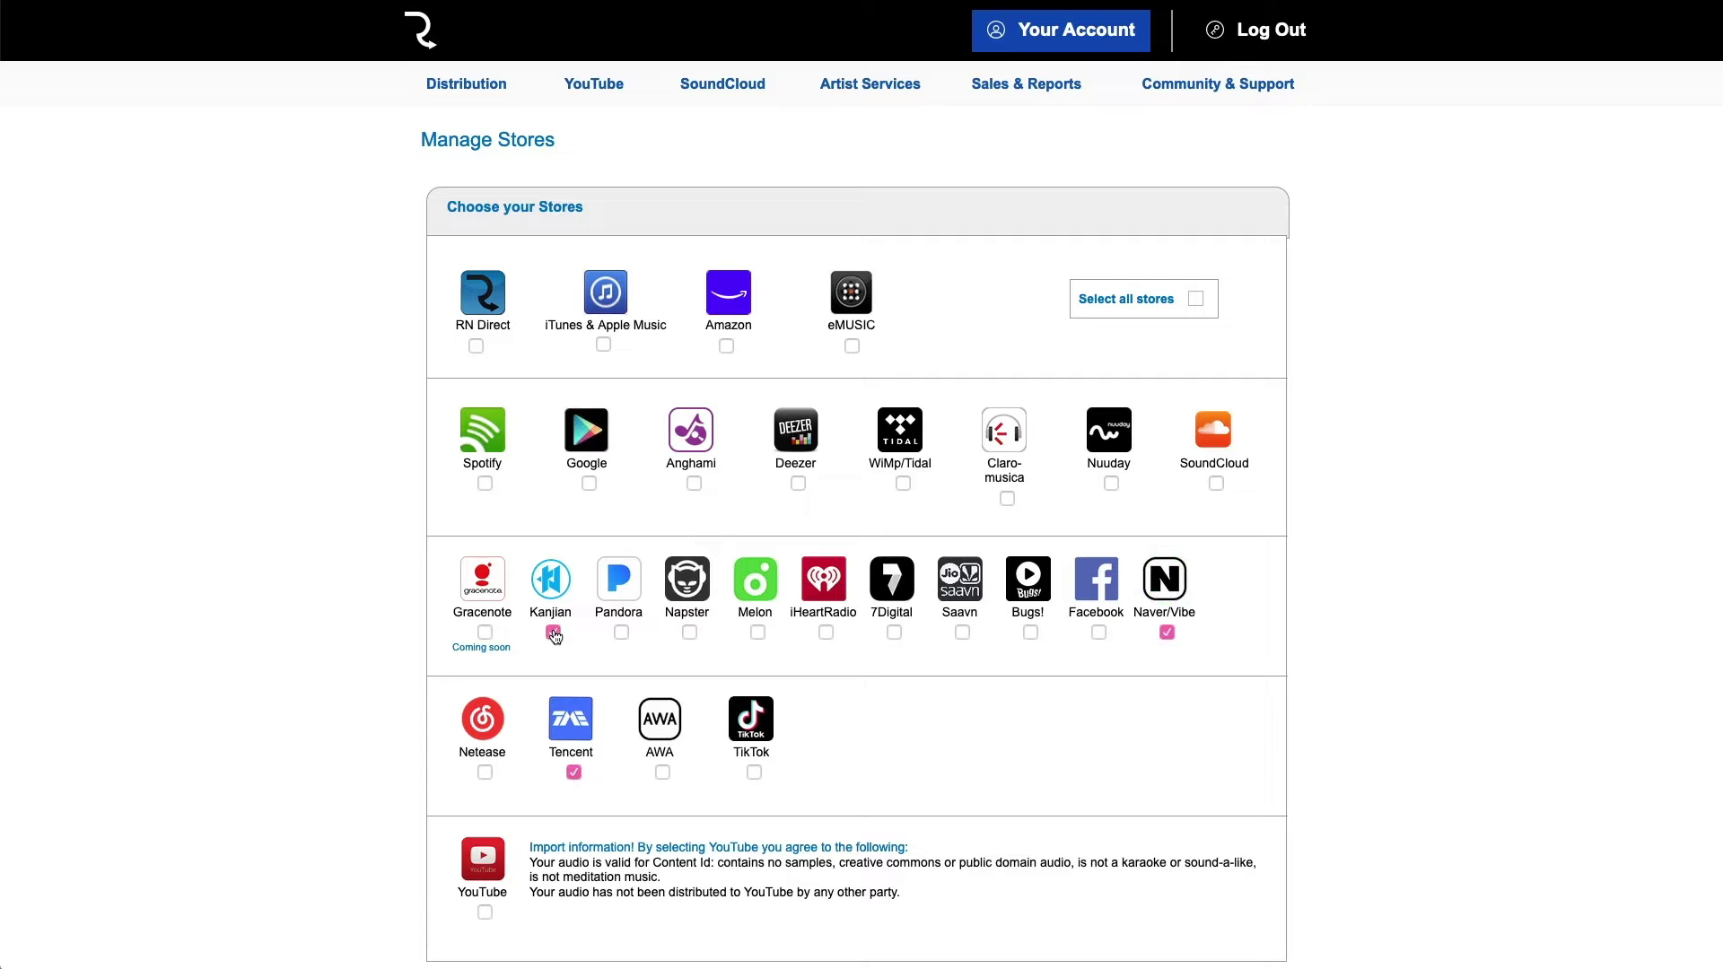
Select all stores and set pricing to High for iTunes & Apple Music, Low for Amazon and Lowest for GooglePlay
click(1197, 301)
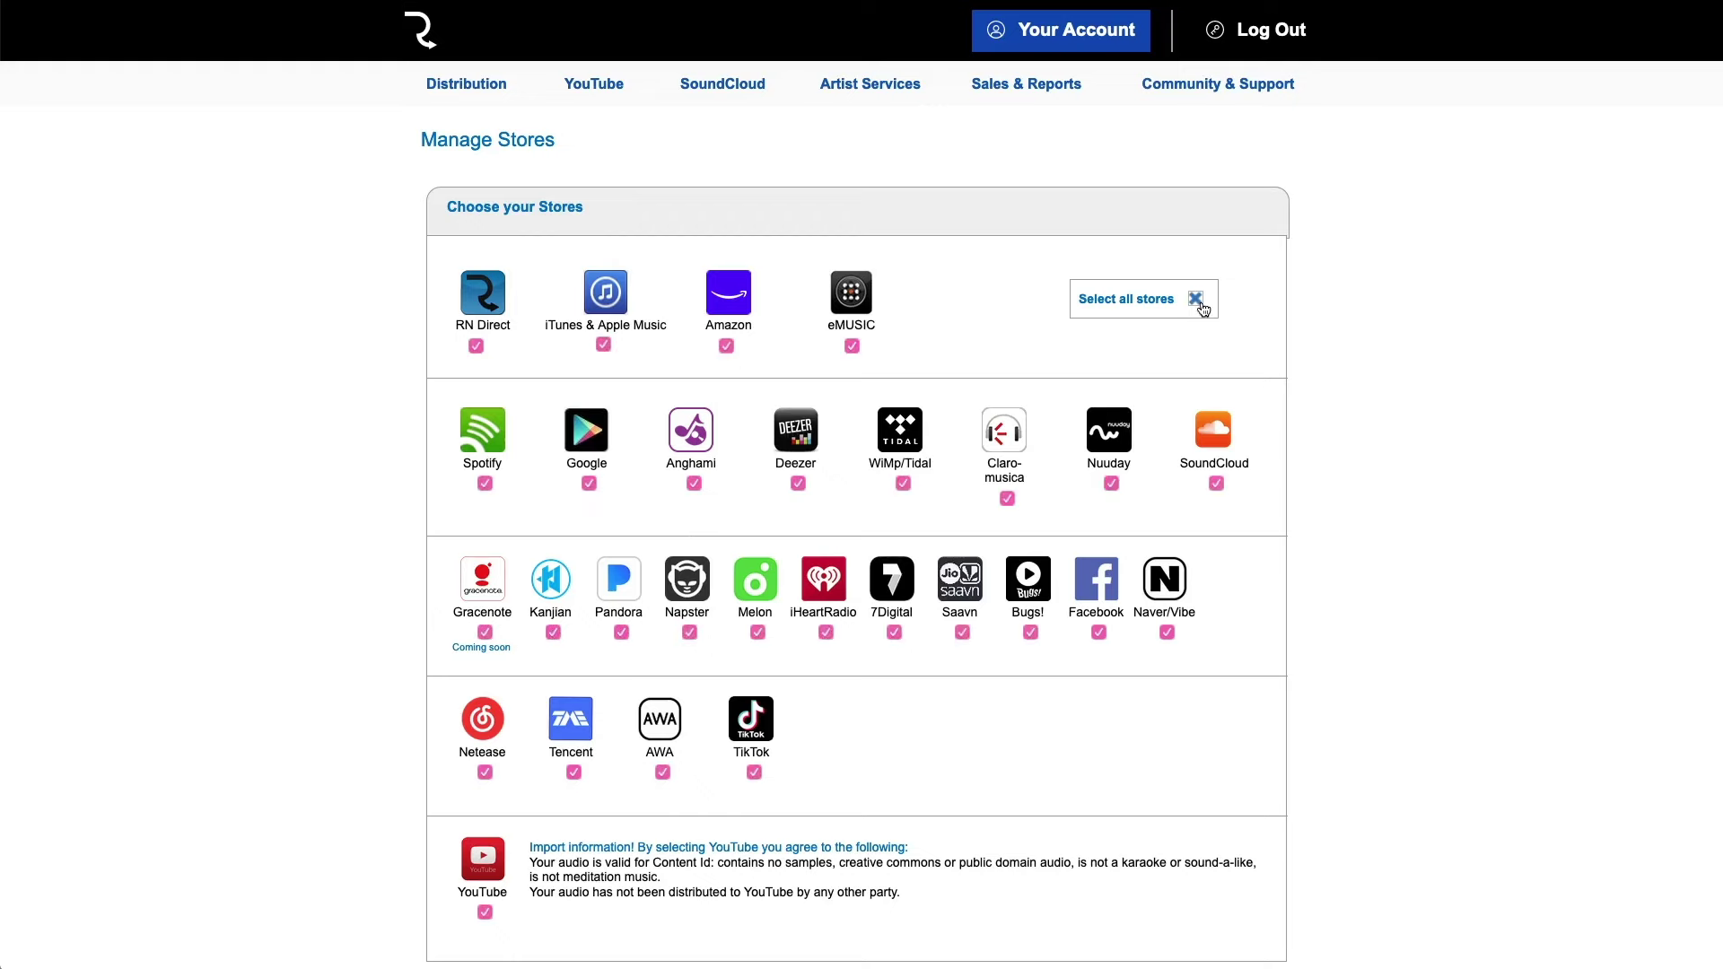
scroll(1202, 308, down, 8)
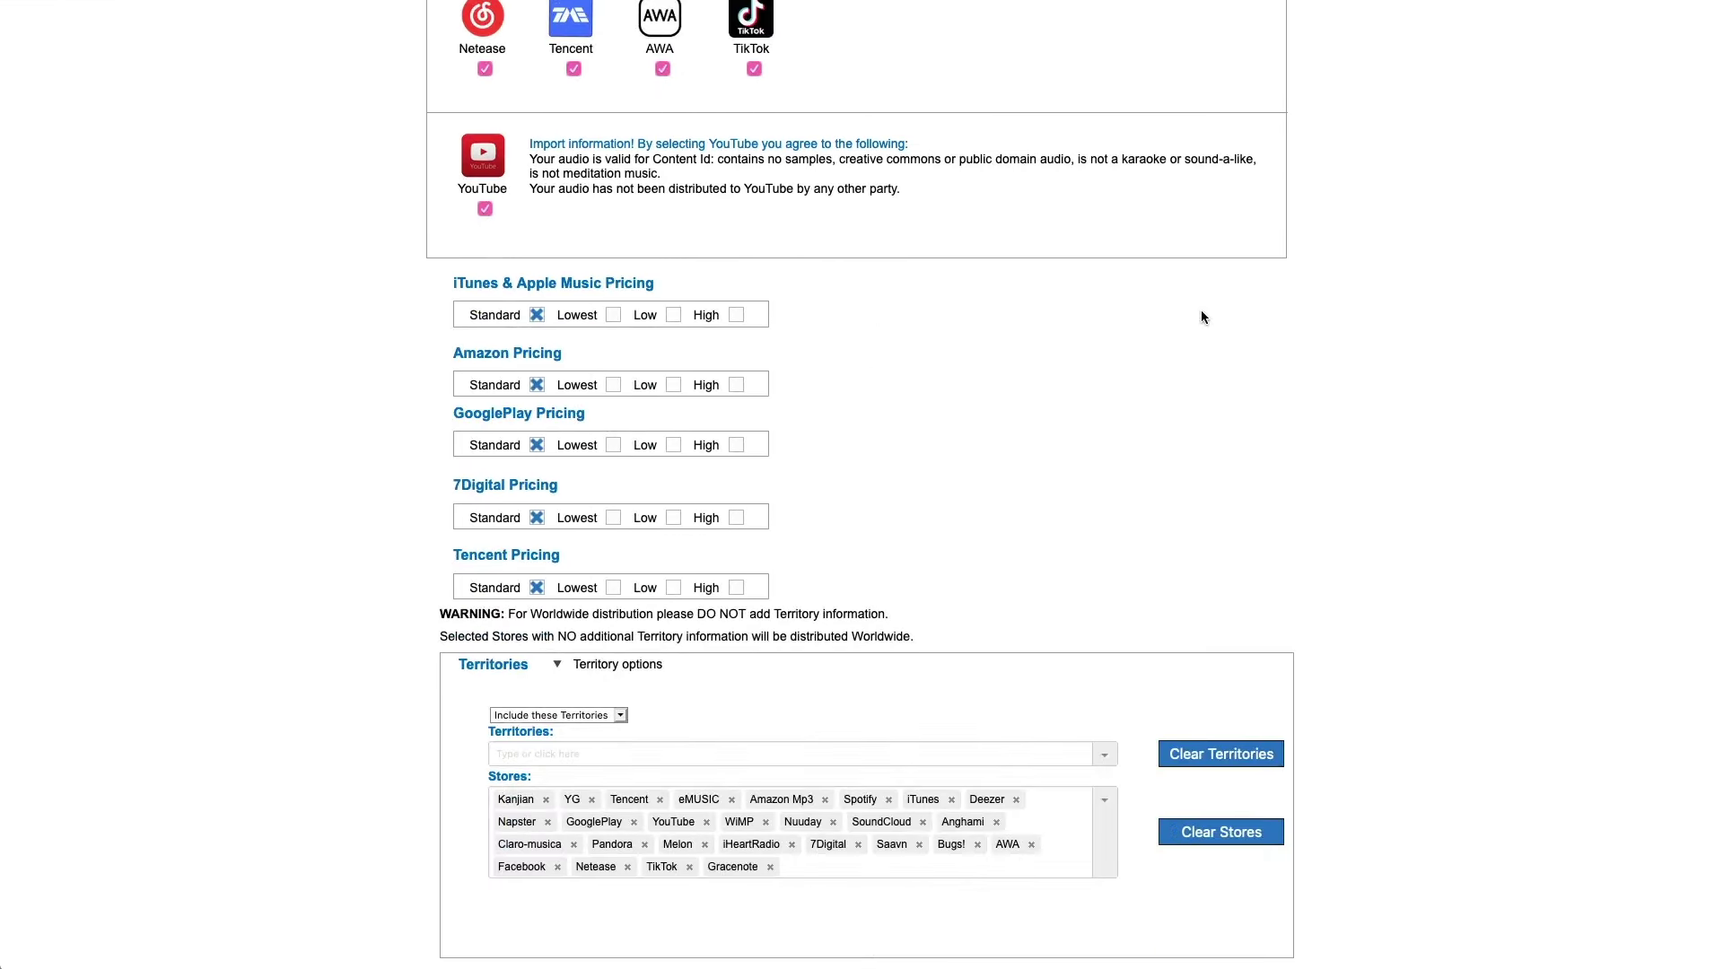
click(736, 314)
click(674, 384)
click(613, 445)
Set the territory option to Exclude these Territories
scroll(615, 450, down, 3)
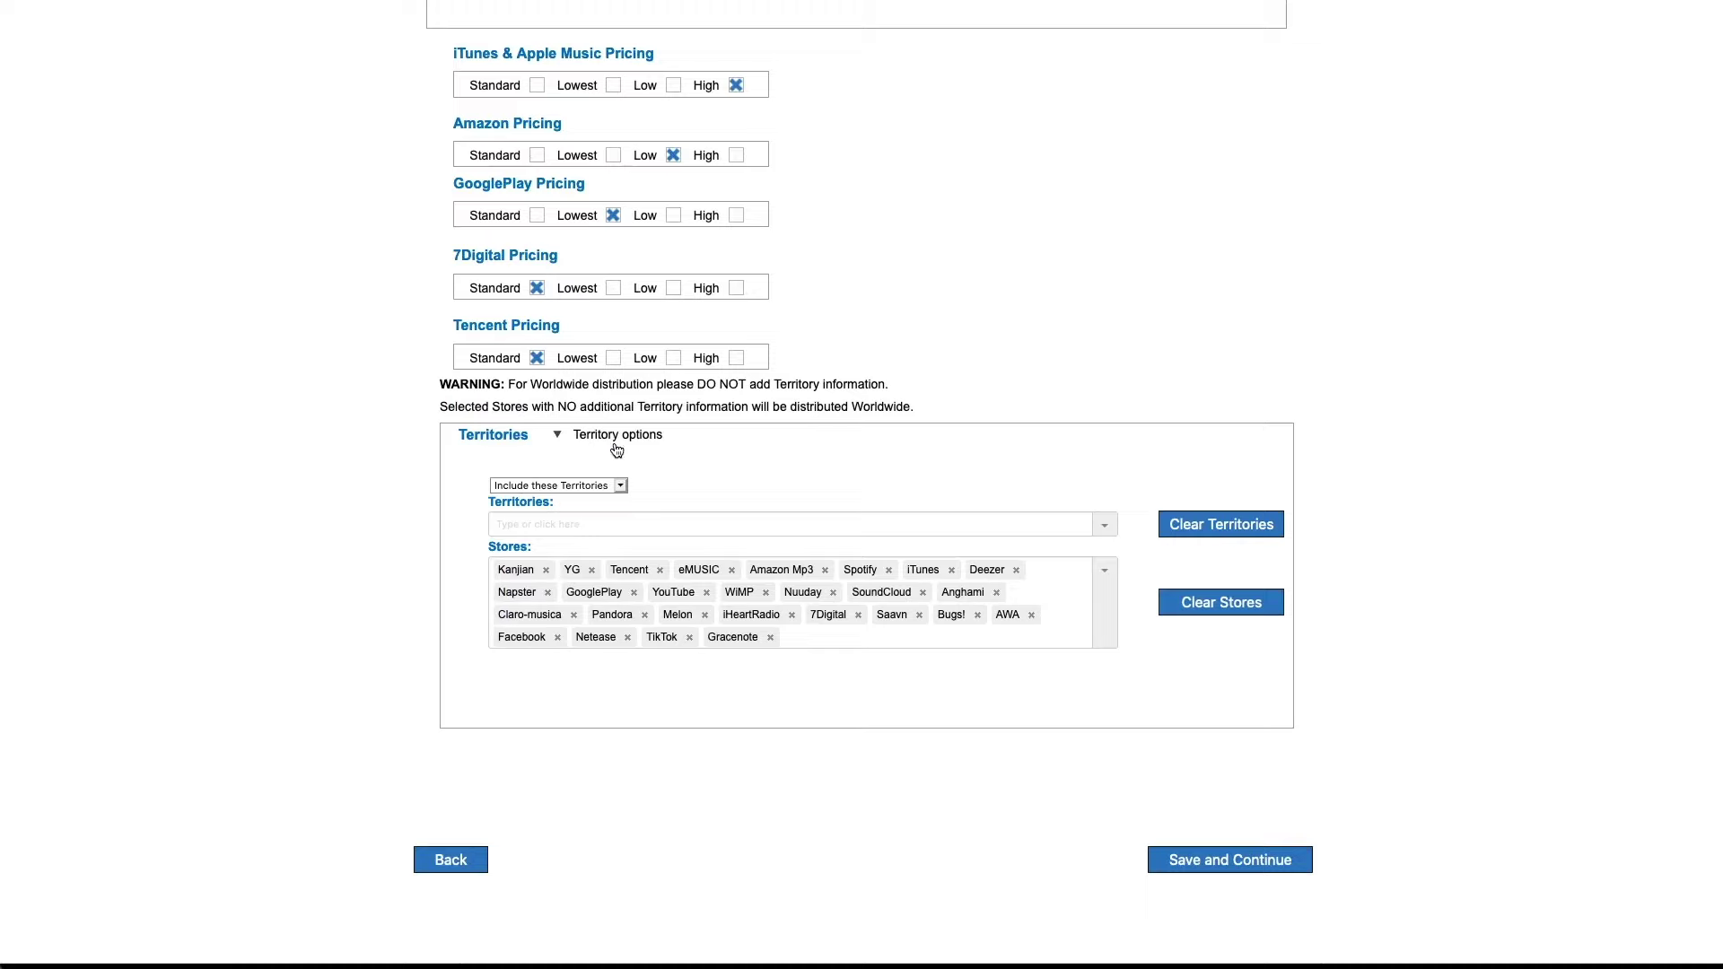
click(601, 485)
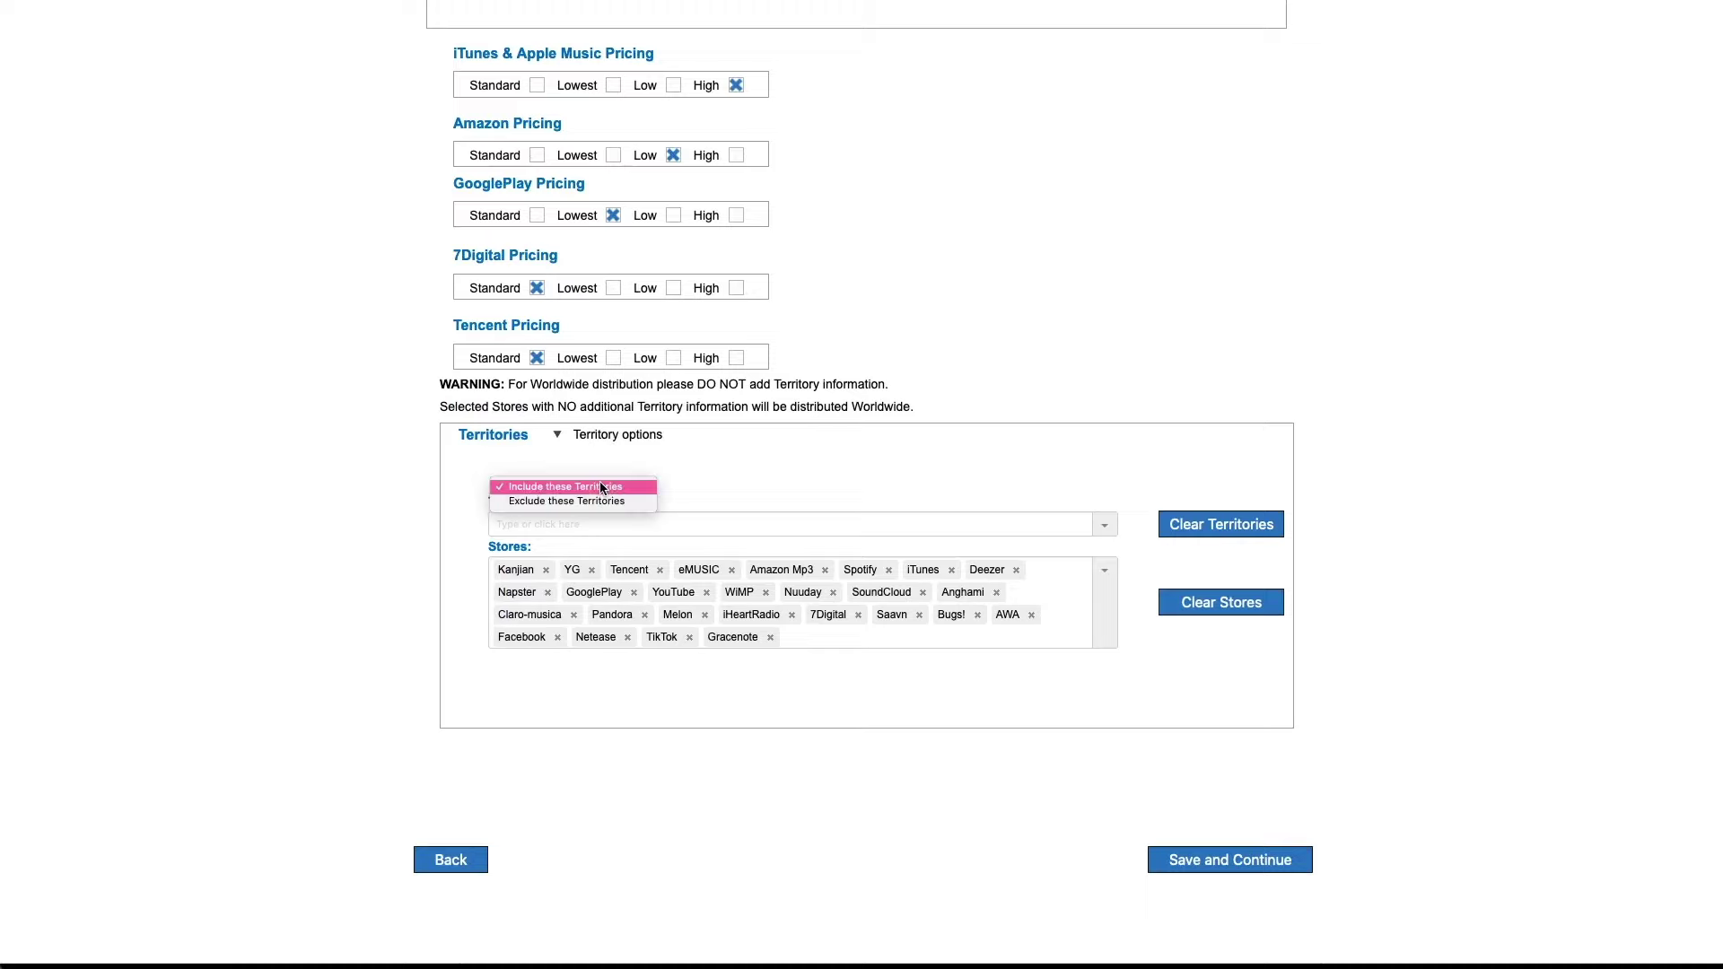
click(600, 500)
Add United States (the), Canada, Mexico and India to the excluded territories
click(600, 520)
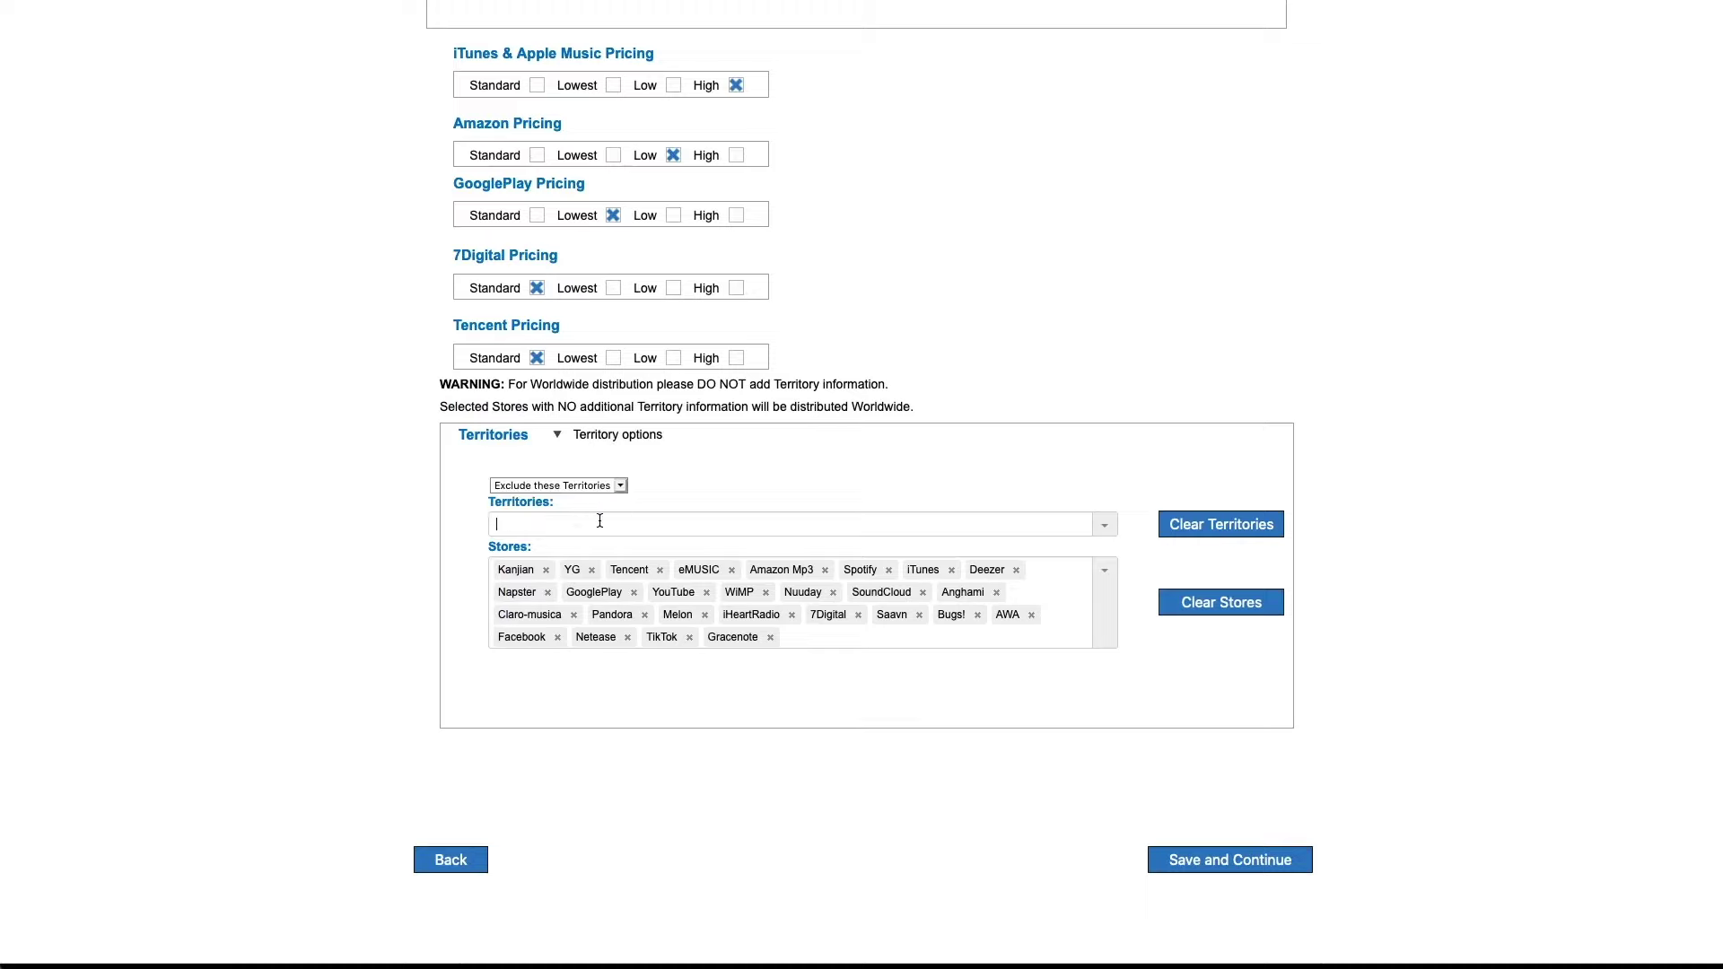
text(United)
key(Down)
key(Down)
key(Down)
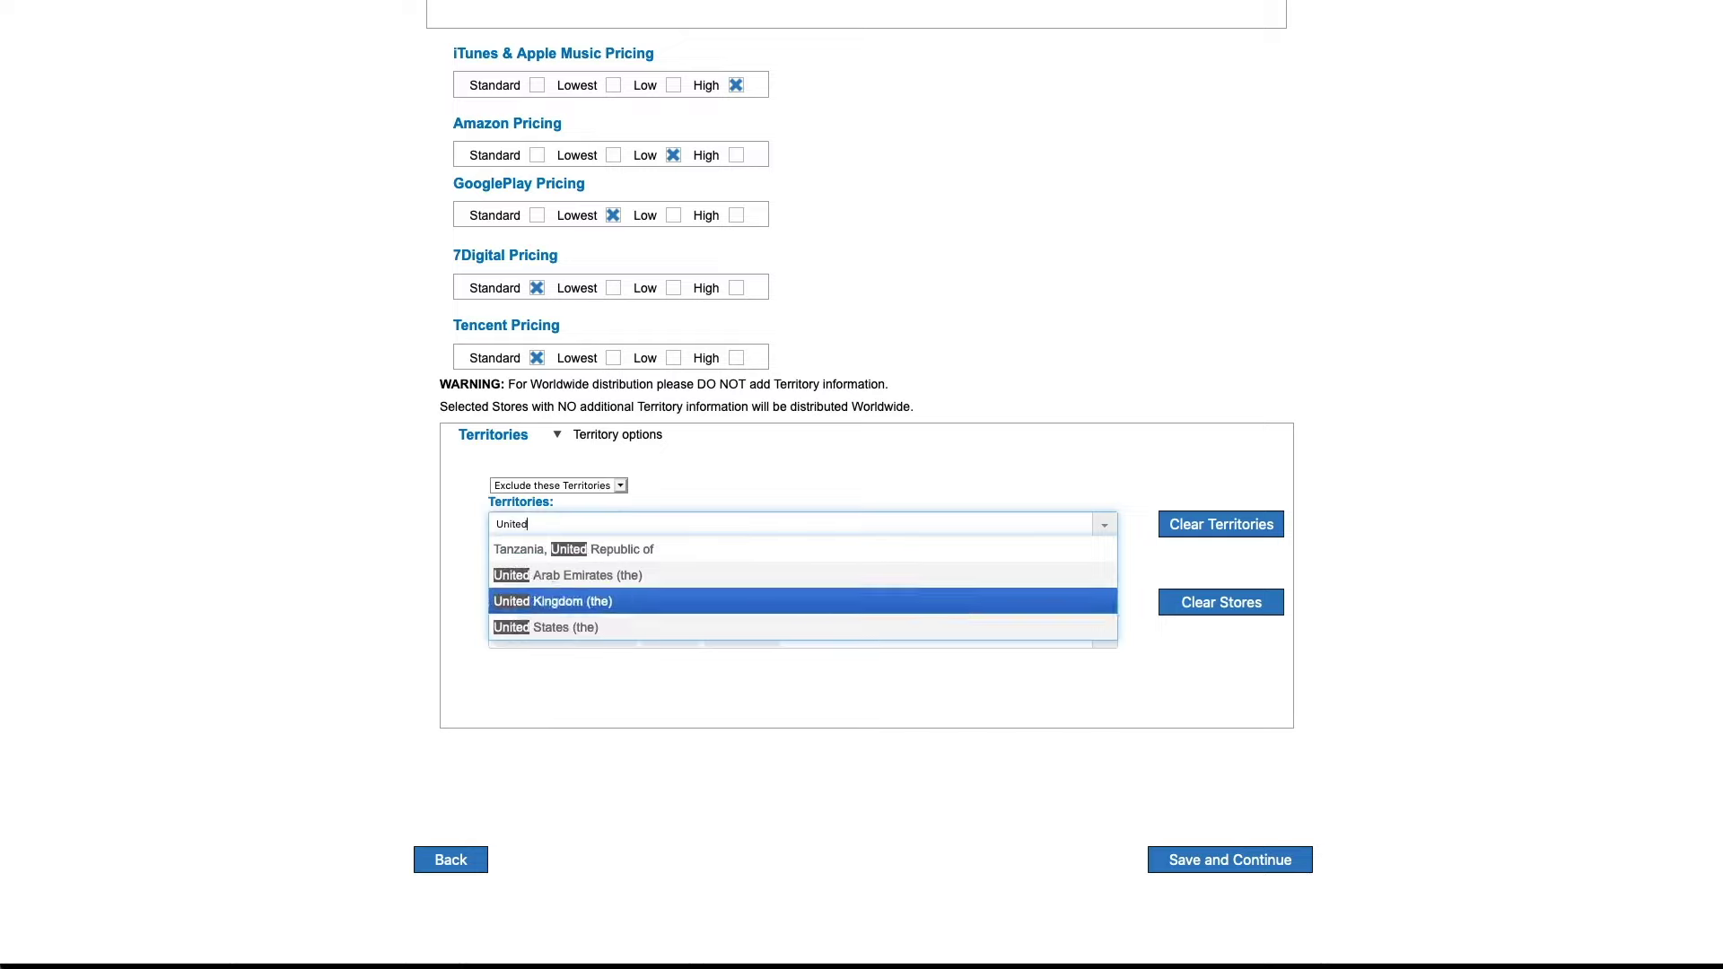
key(Down)
key(Return)
text(Can)
key(Down)
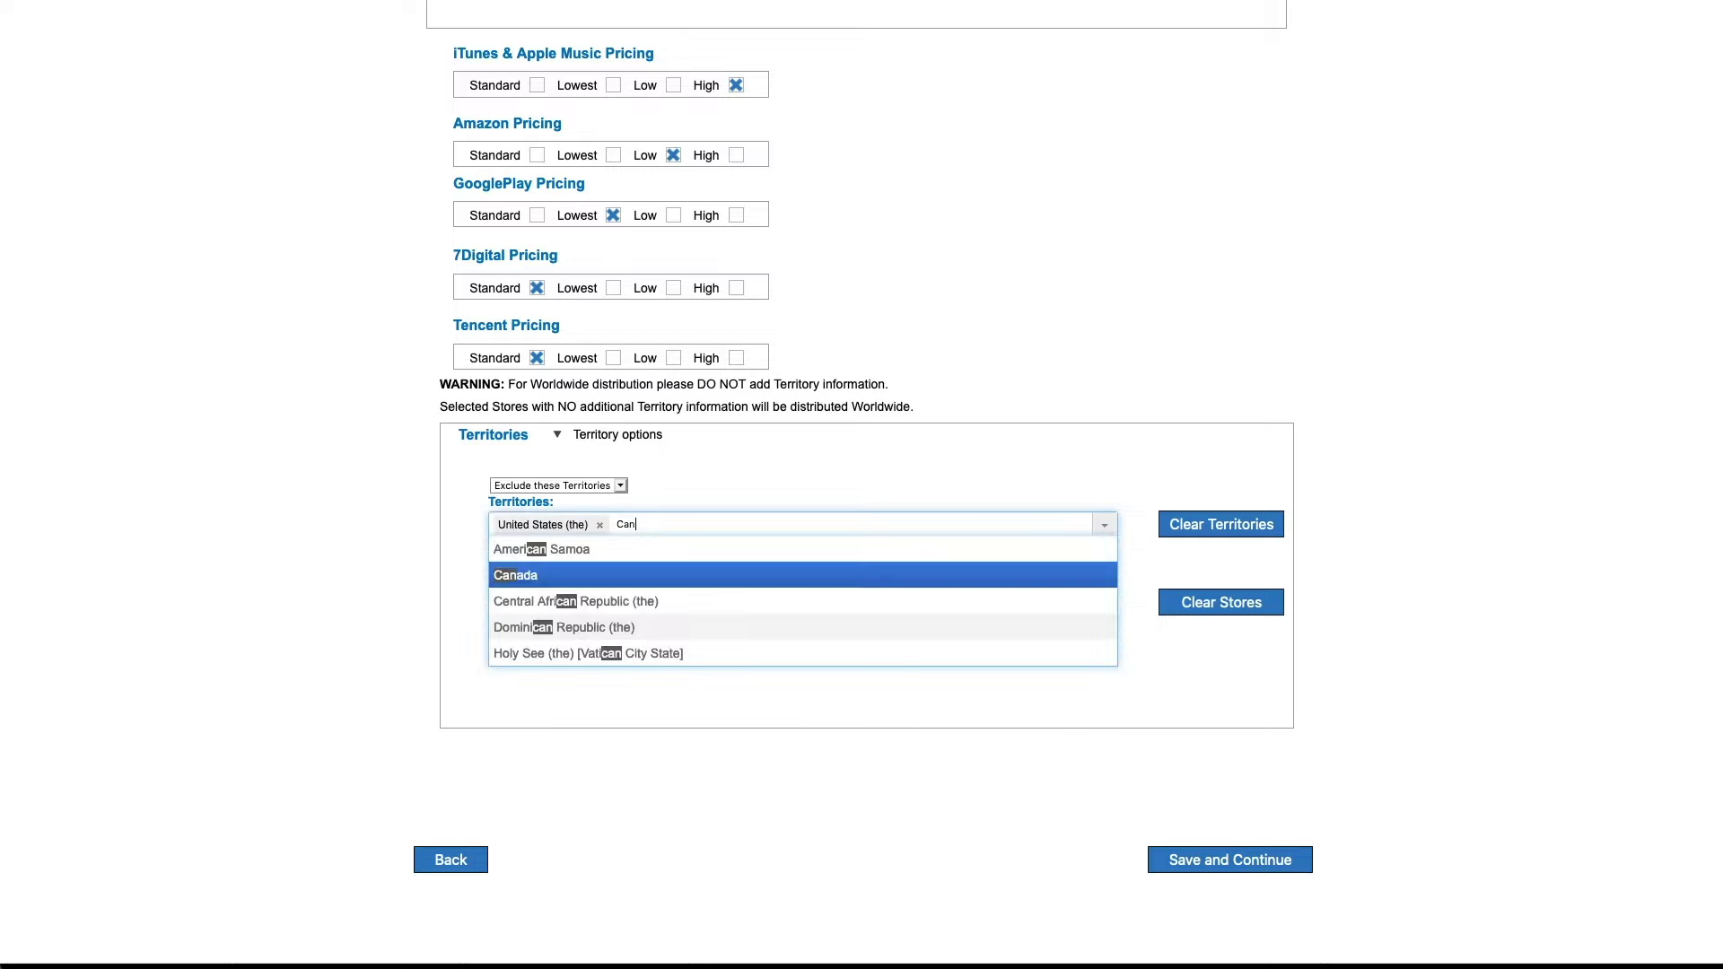
key(Return)
text(Mex)
key(Down)
key(Return)
text(India)
key(Down)
key(Return)
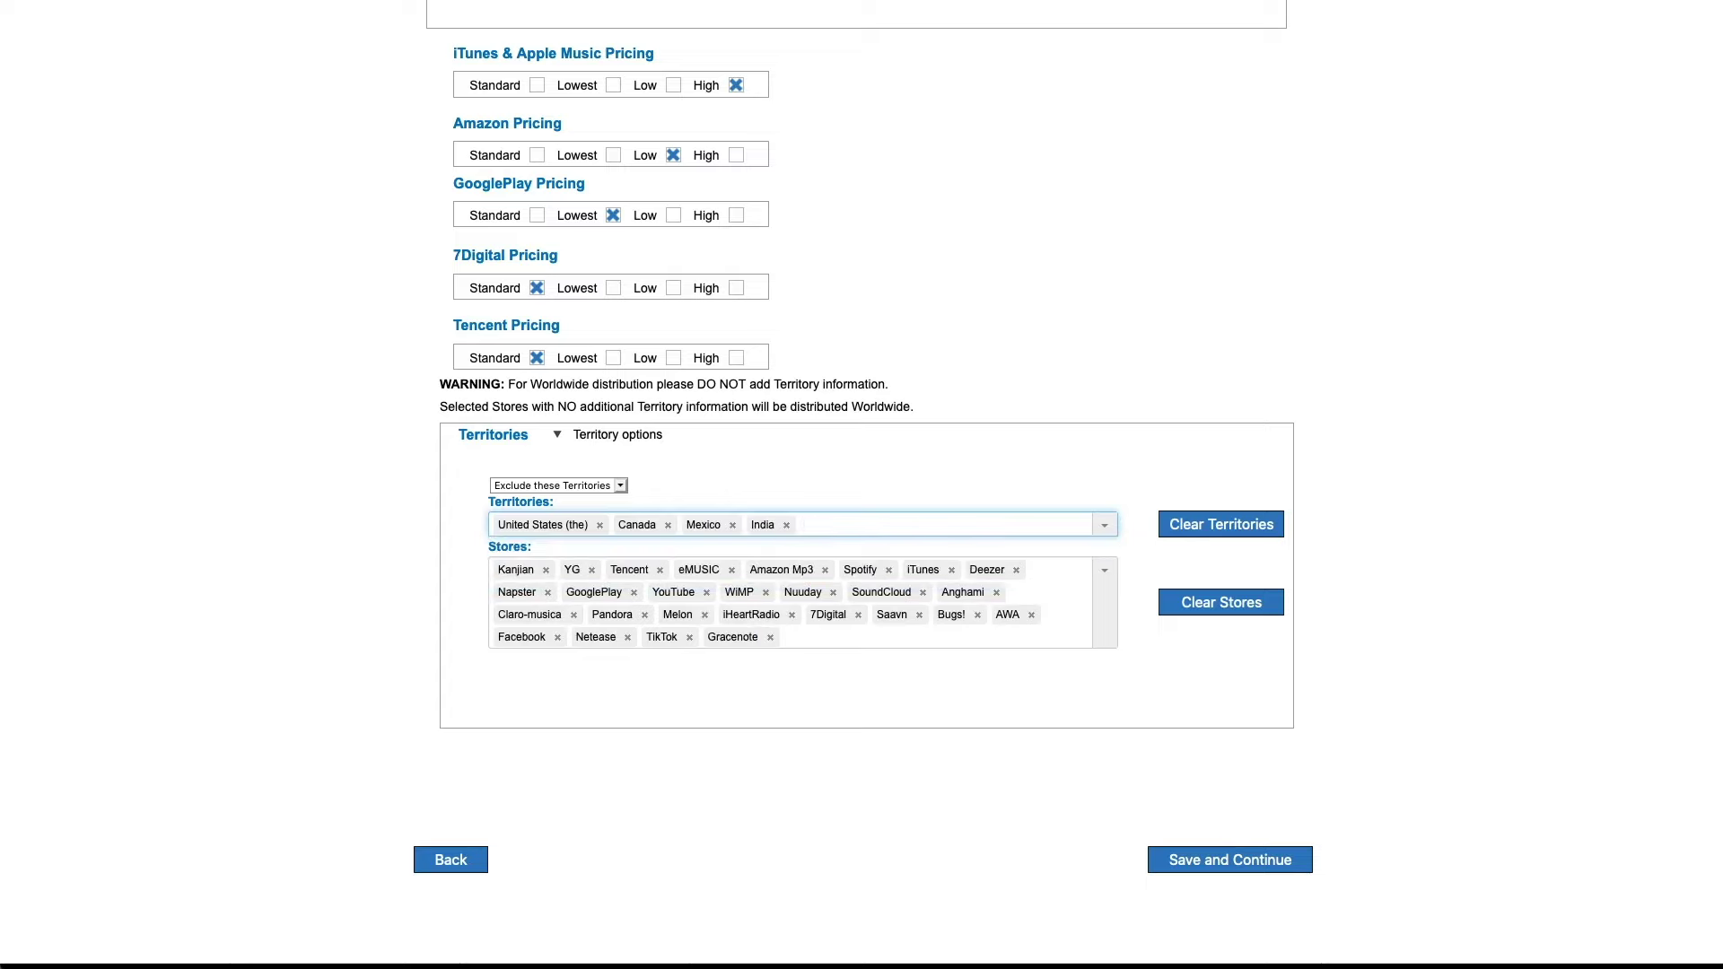
Add Pakistan to the excluded territories, and clear all territories from the list
text(Paki)
key(Down)
text(s)
key(Return)
click(884, 525)
click(983, 451)
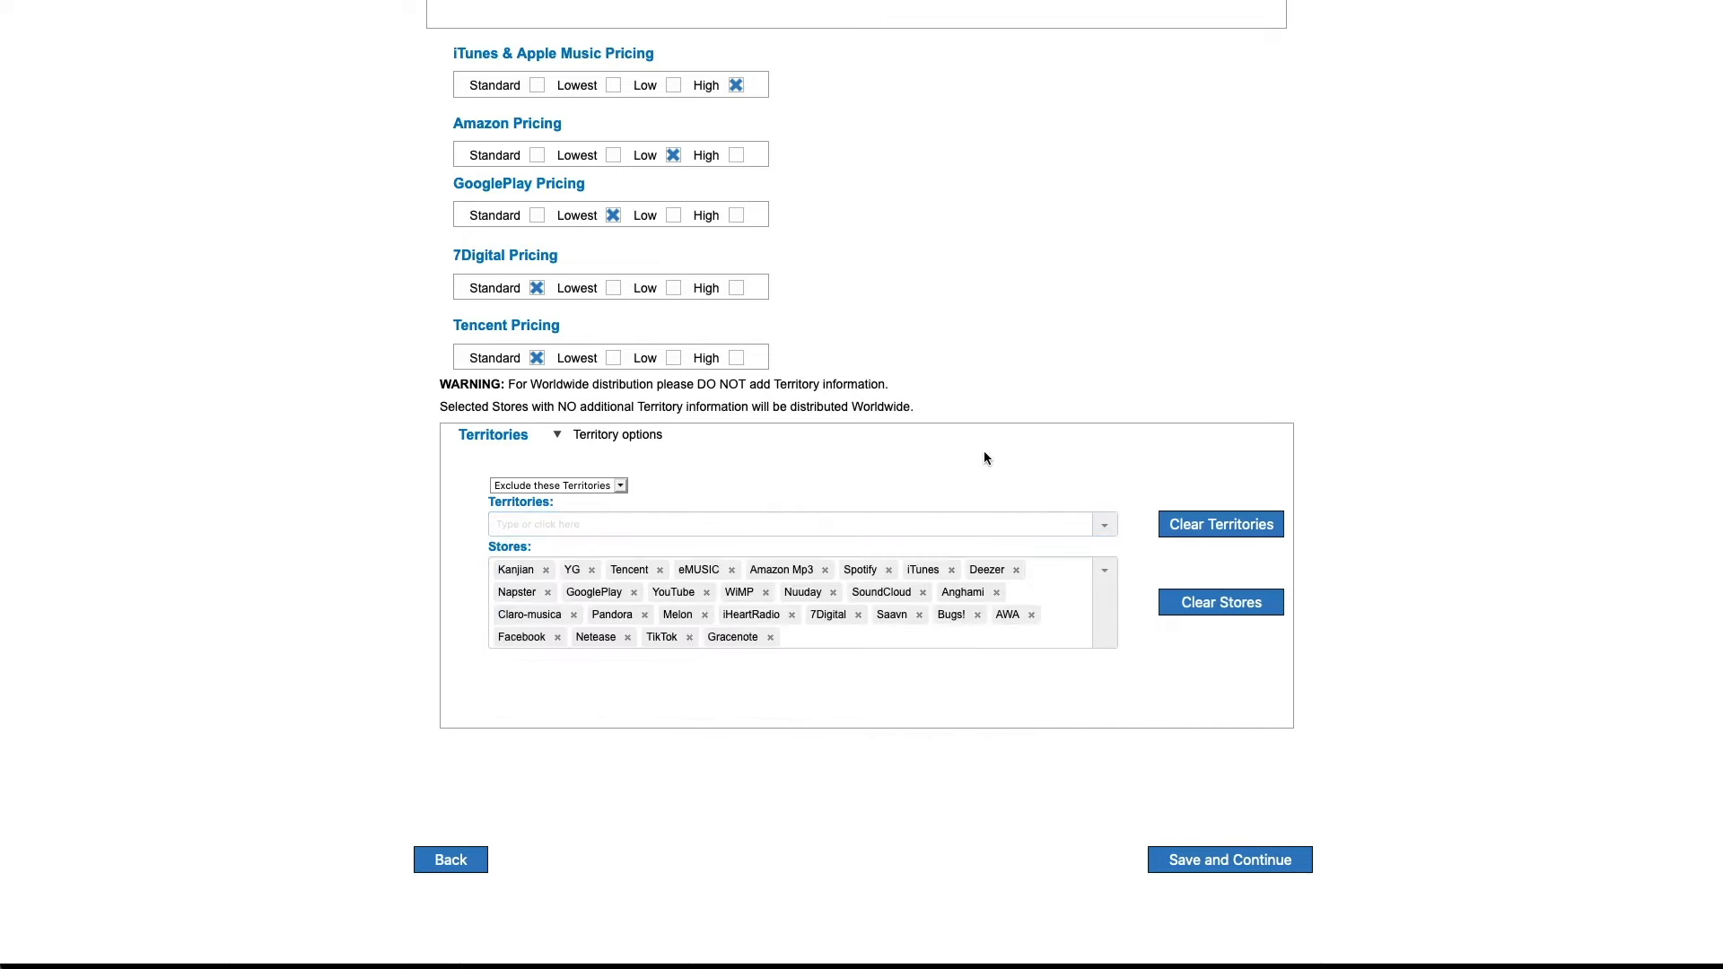
Save the store settings and review the release summary, including the selected stores and track data
click(1217, 863)
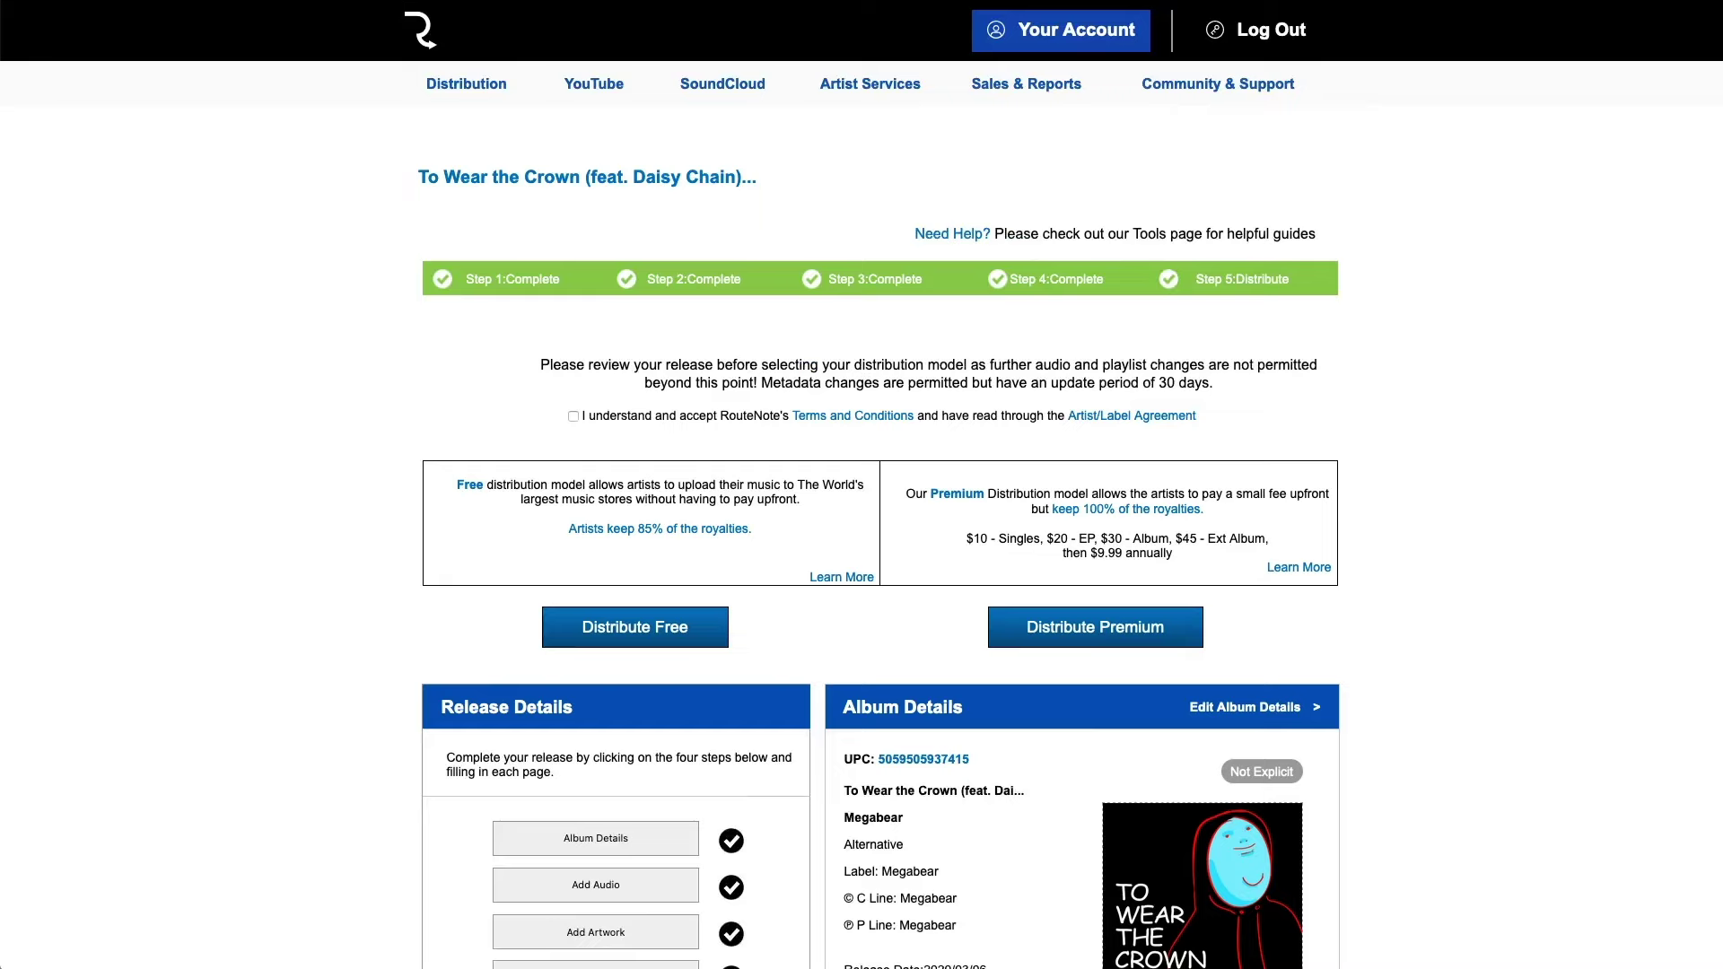
scroll(862, 485, down, 7)
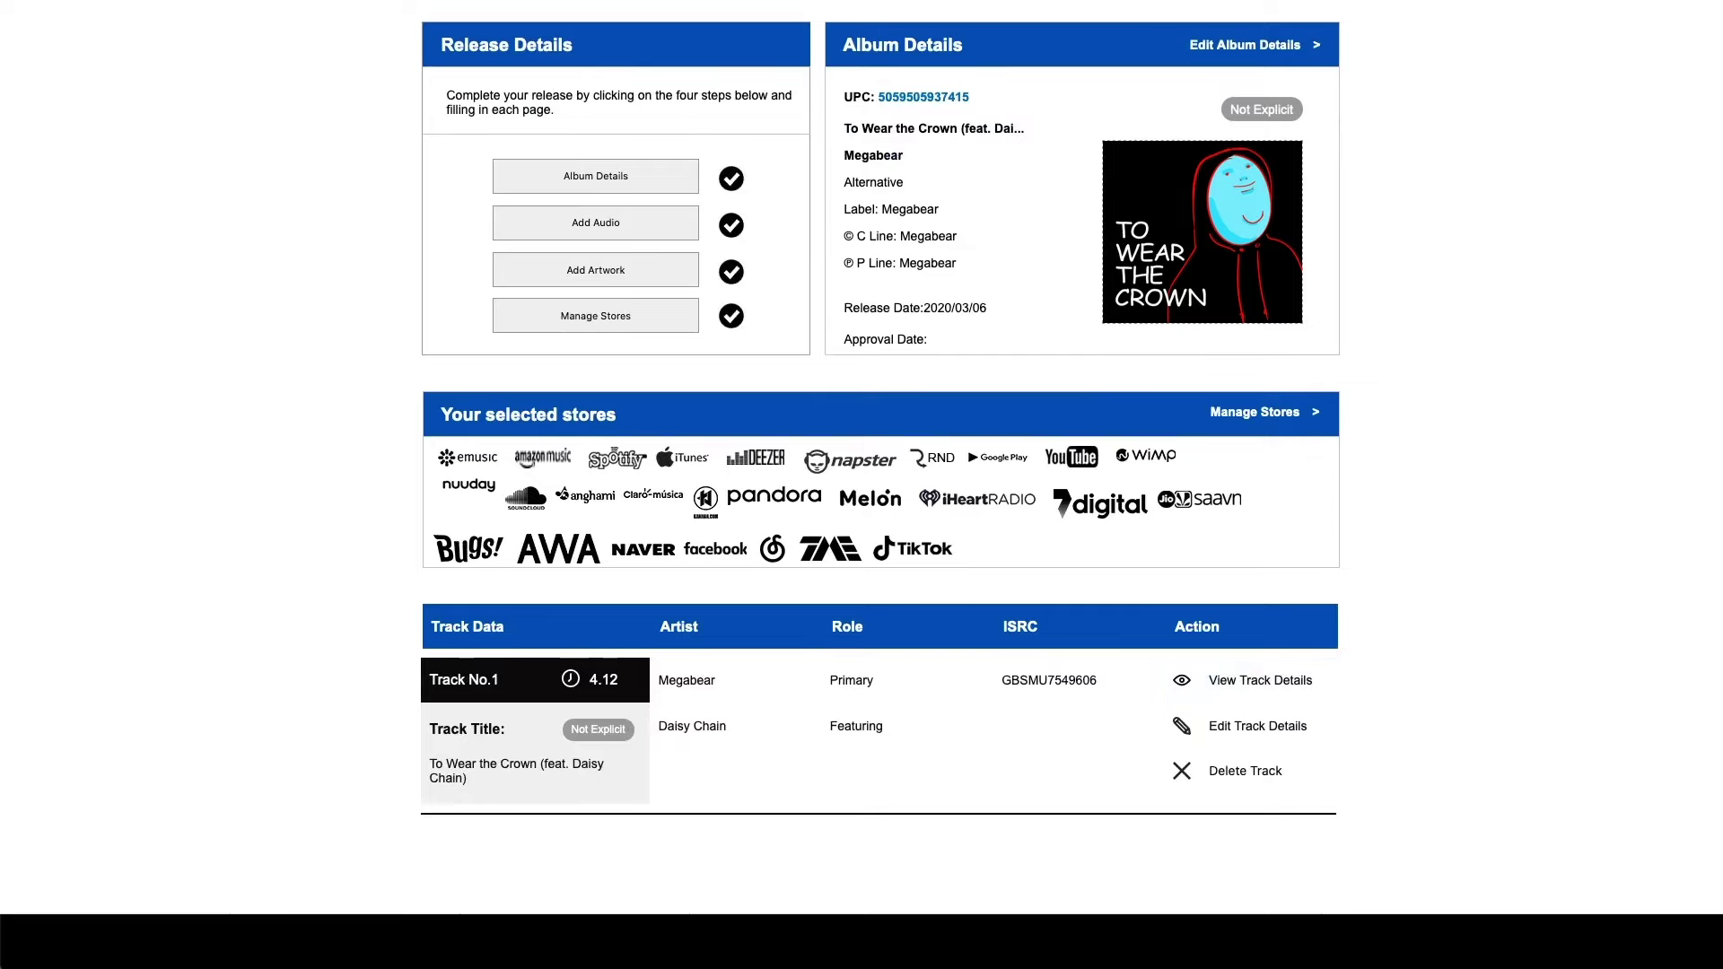
scroll(881, 484, up, 6)
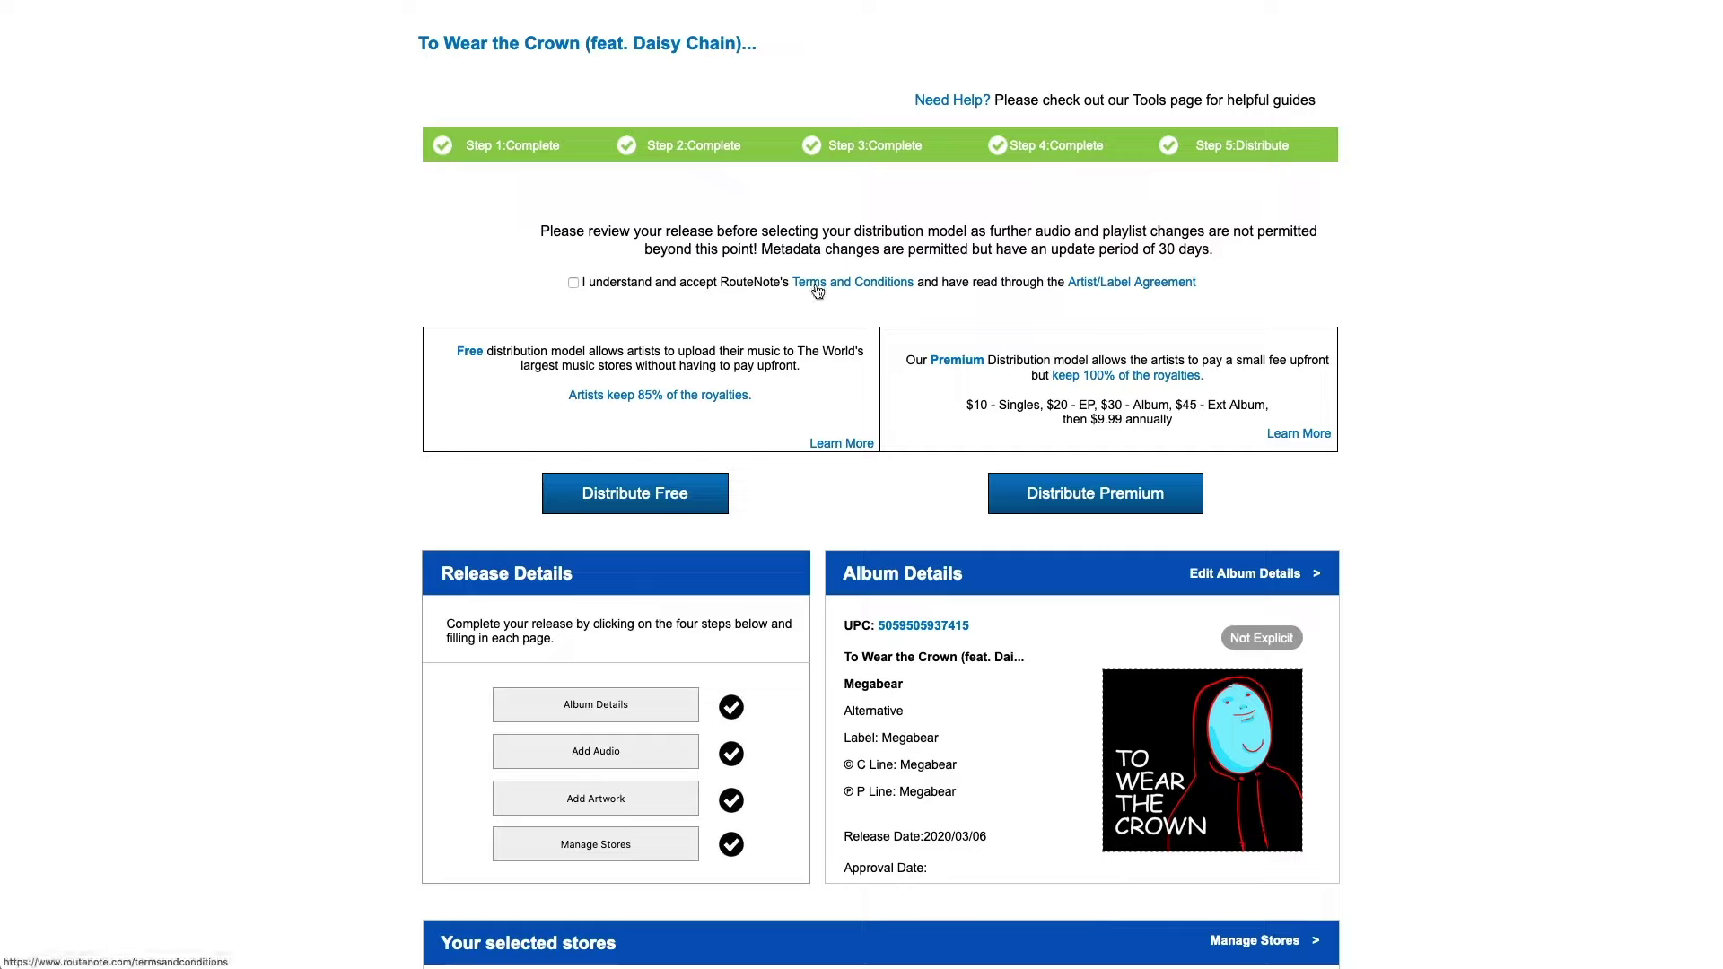
Accept the Terms and Conditions and Artist/Label Agreement, and submit the release for free distribution
click(572, 282)
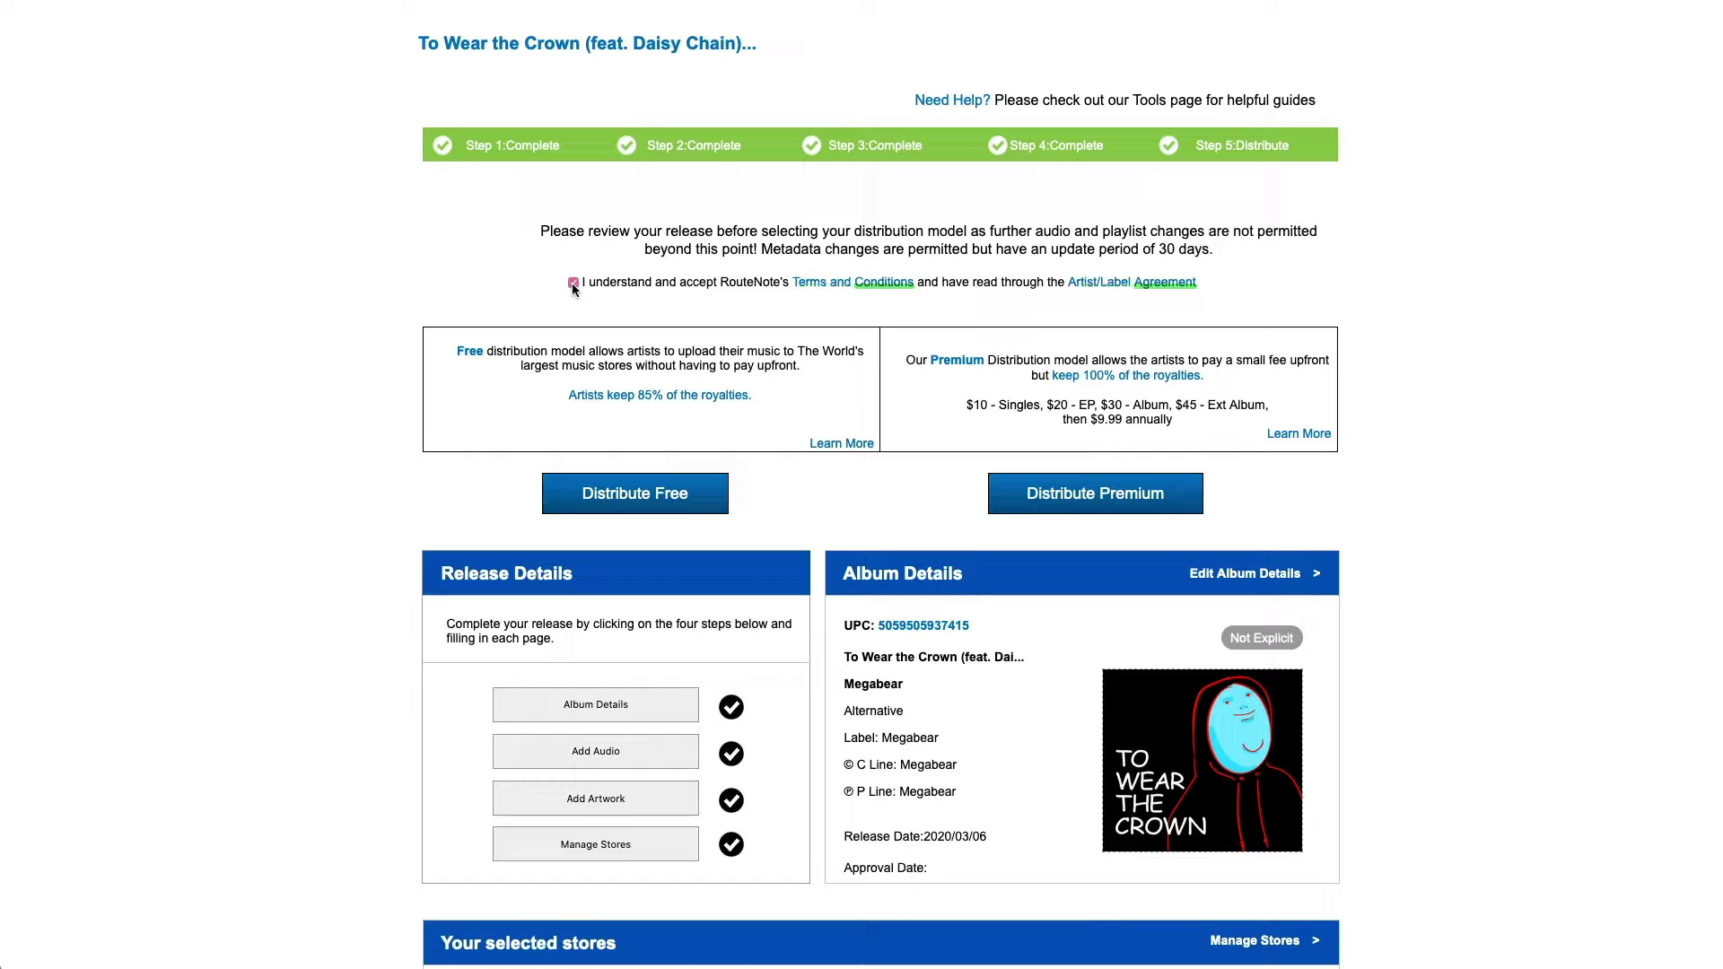
click(645, 518)
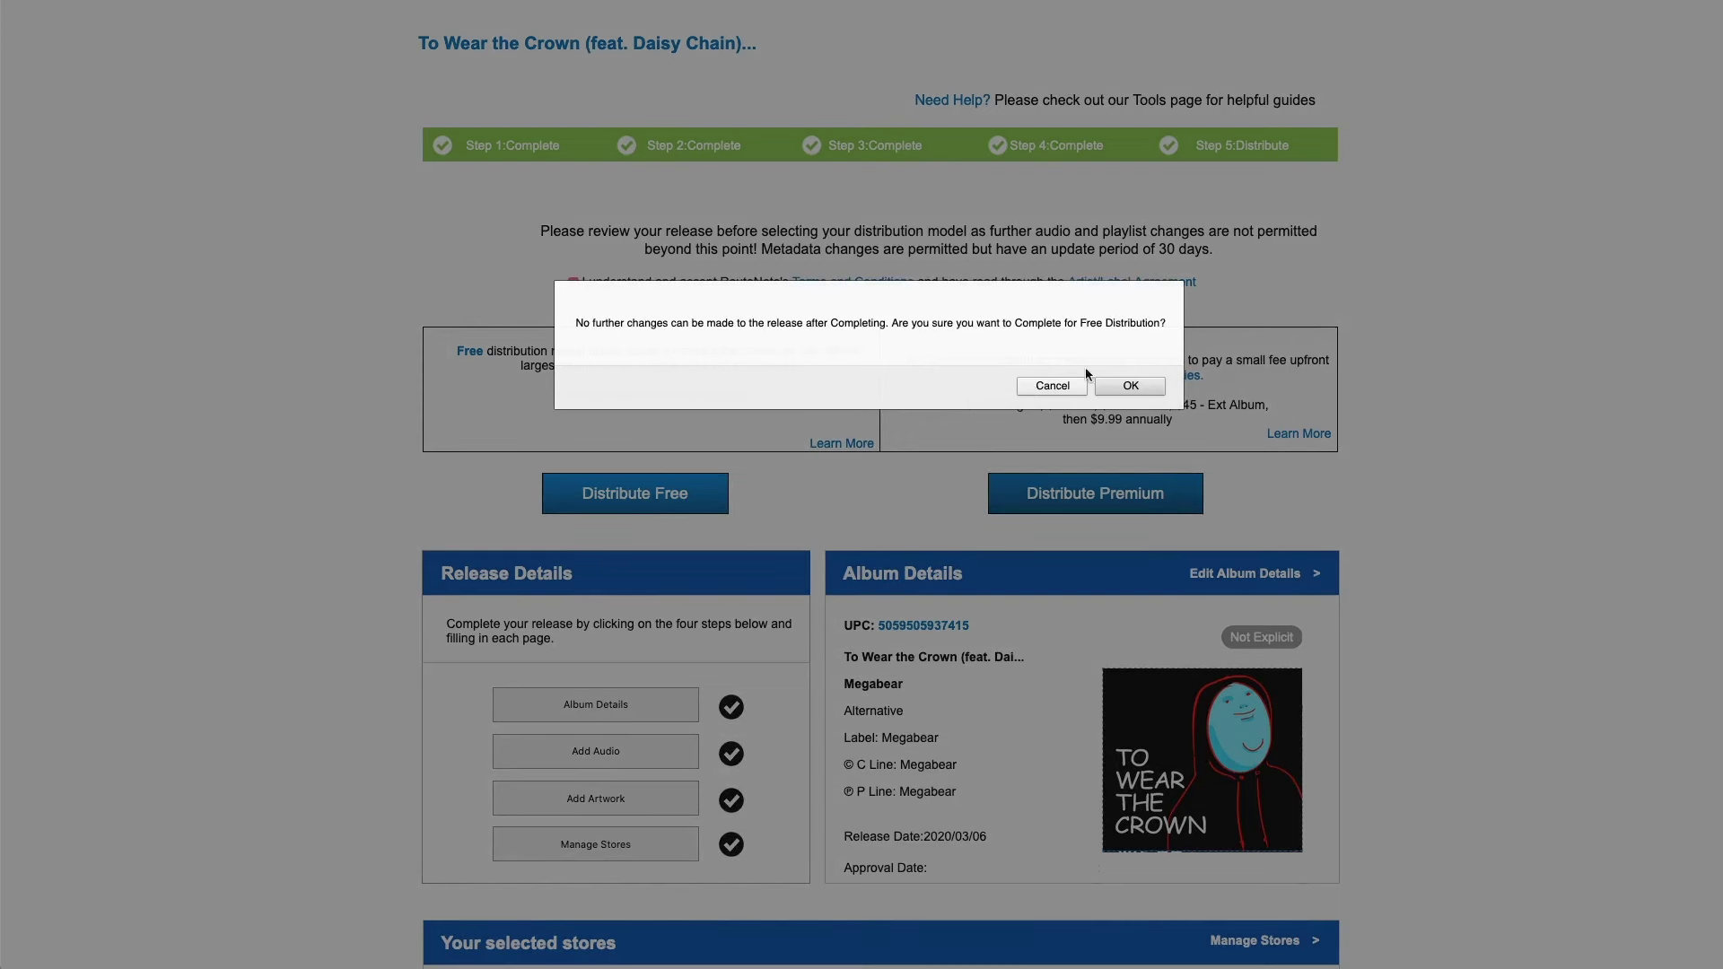
click(1130, 385)
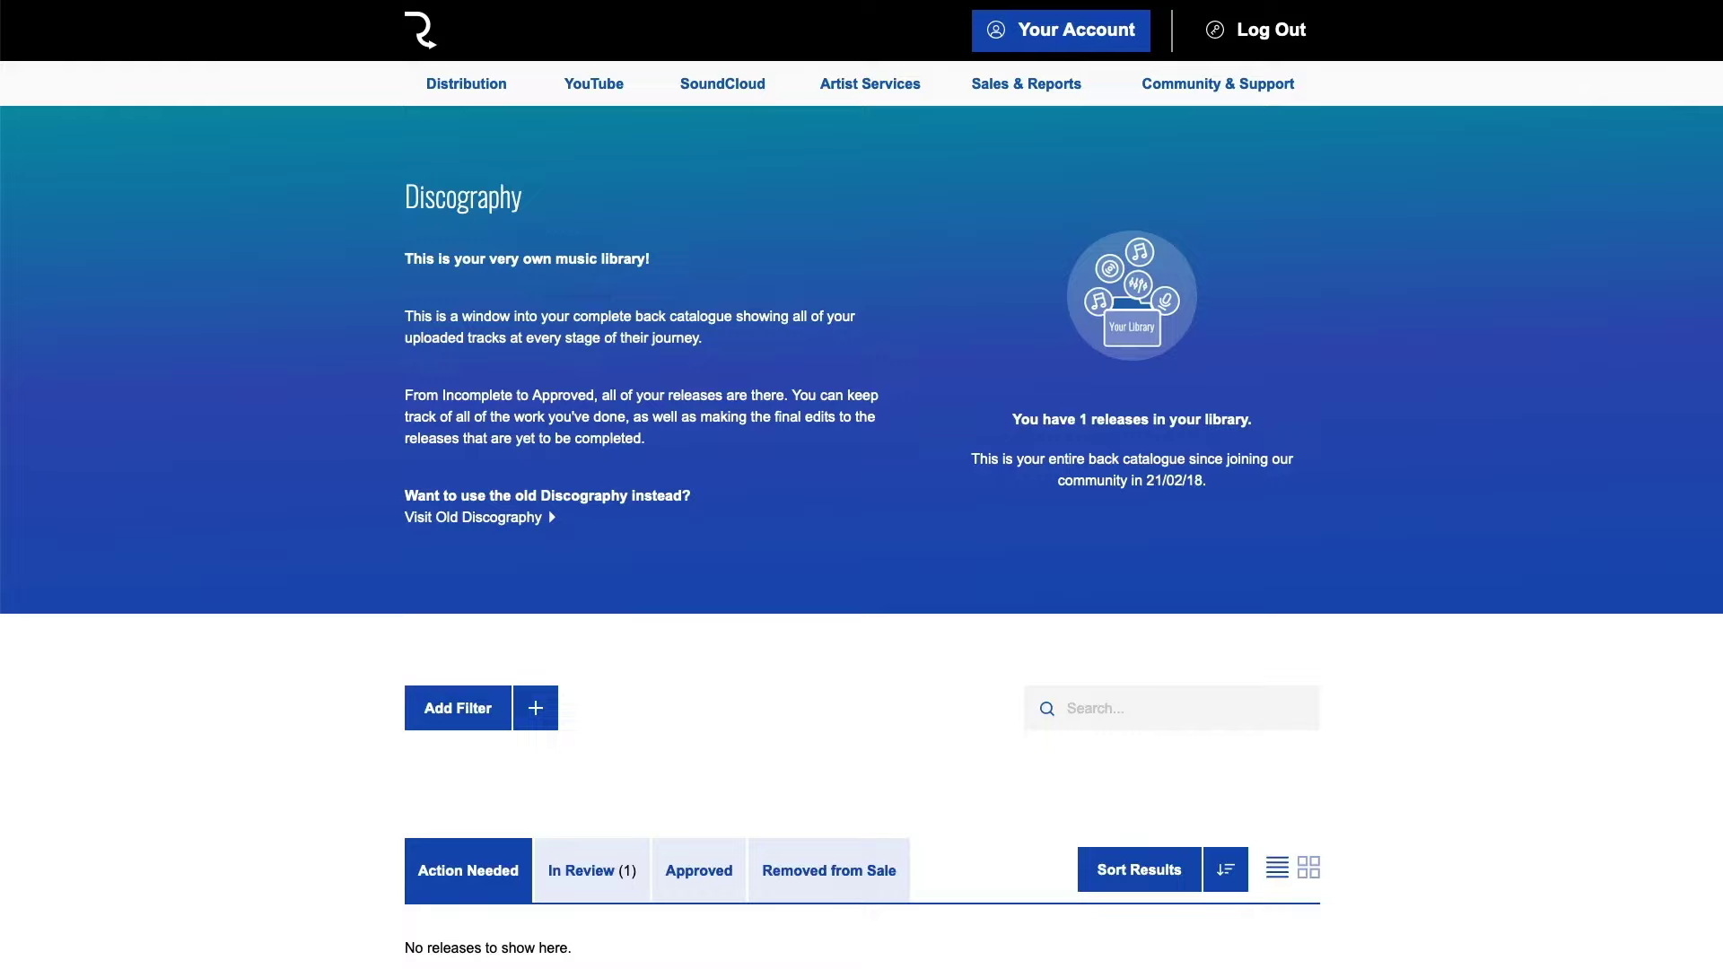
Show the releases that are in review in the Discography
scroll(1586, 480, down, 5)
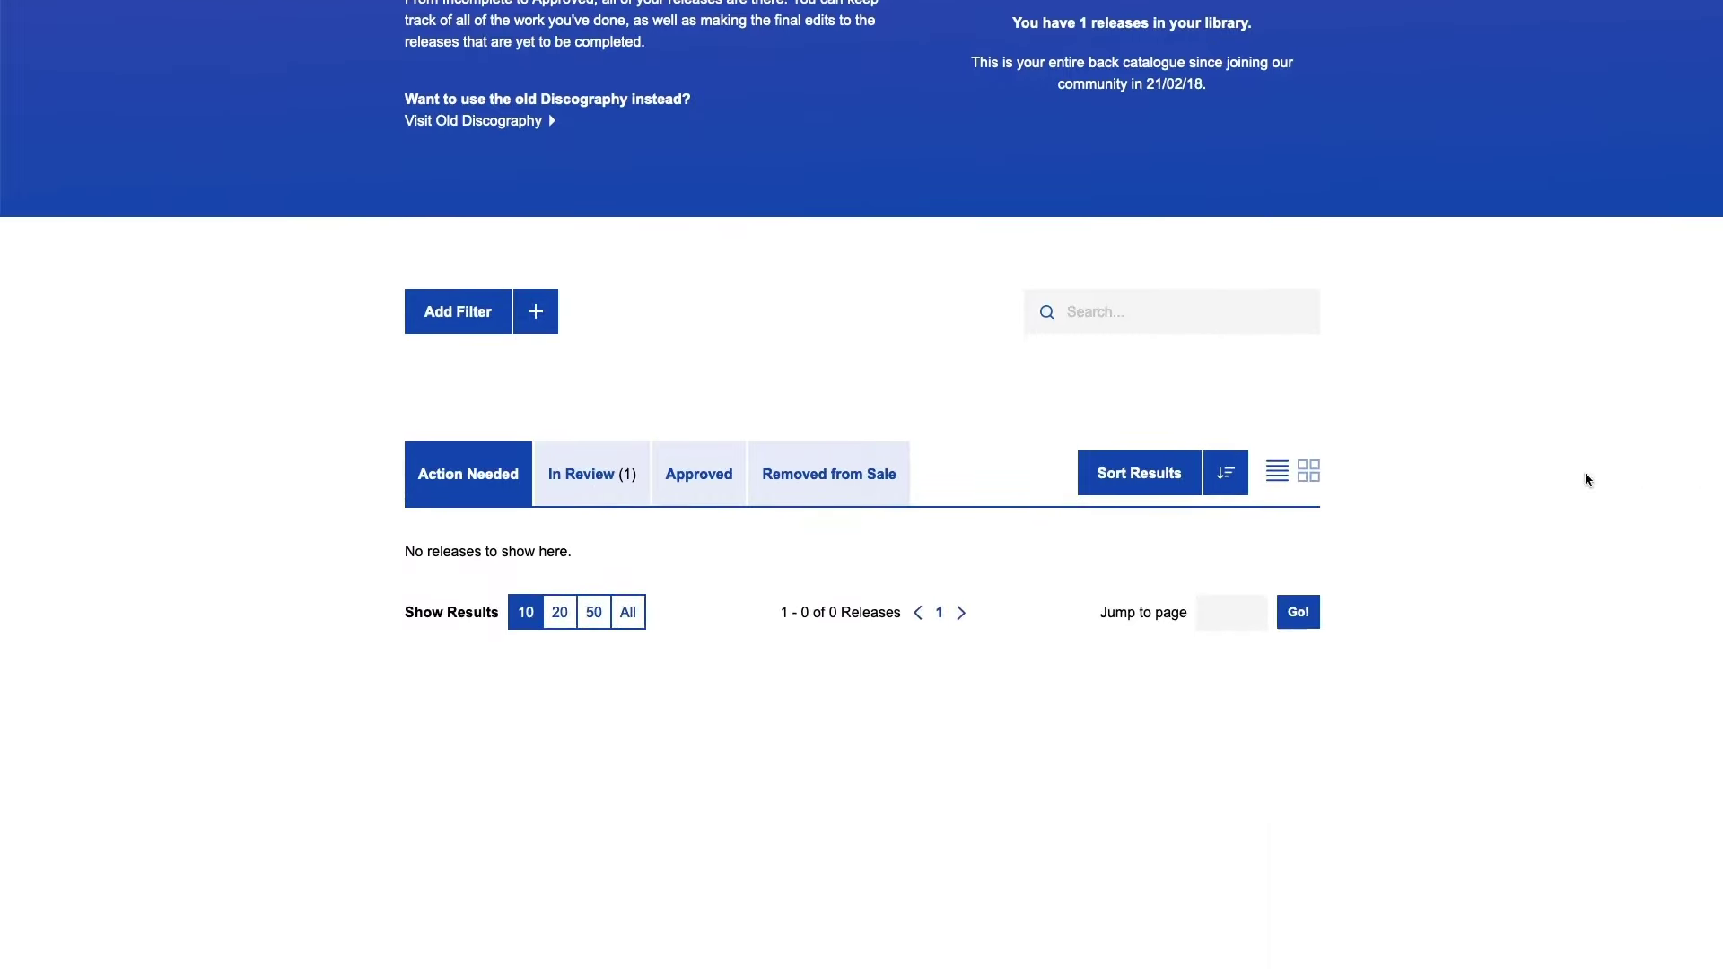
click(582, 479)
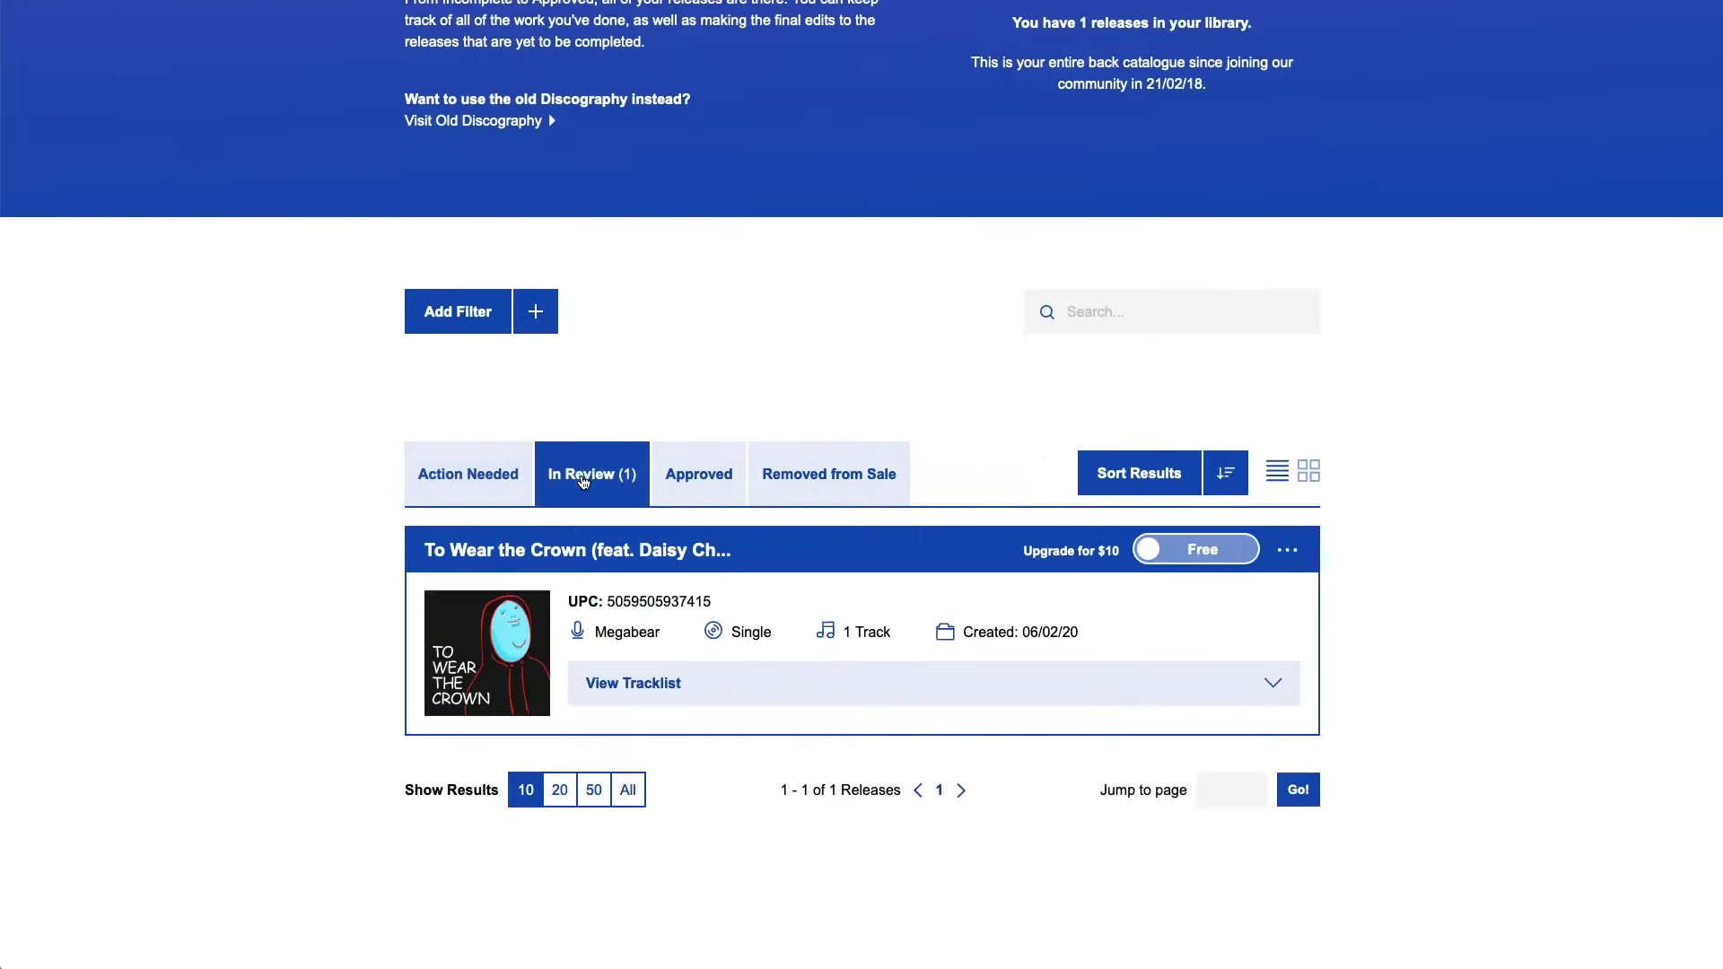